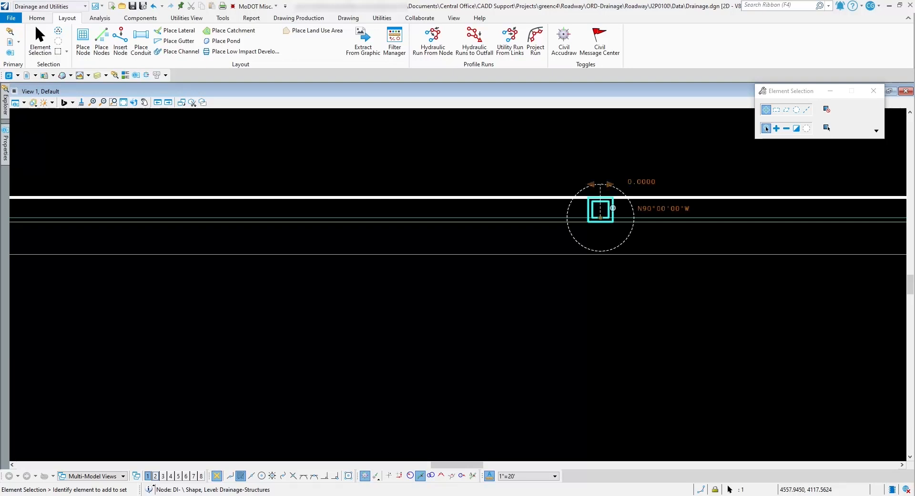
# Examine the basic properties of the selected DI- inlet node, including its elevations, slope options, structure dimensions and feature definition
pyautogui.moveTo(614, 205)
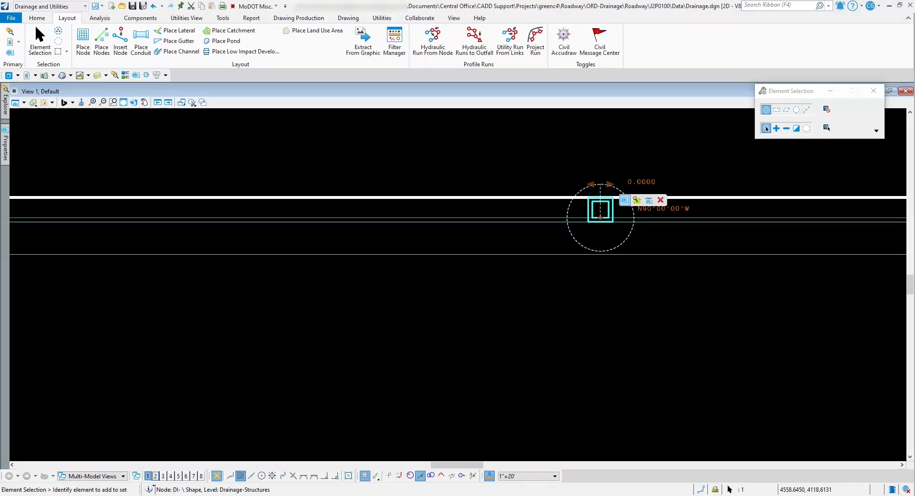
pyautogui.click(625, 199)
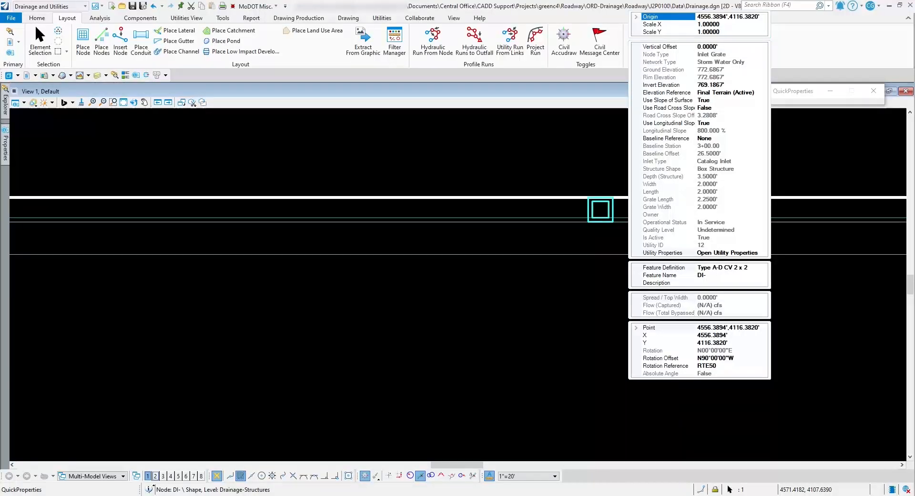
pyautogui.click(719, 70)
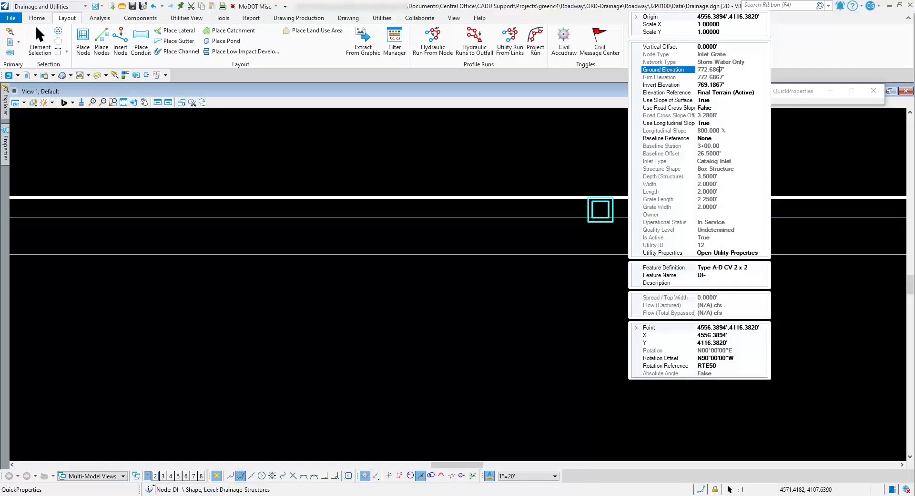
pyautogui.click(536, 202)
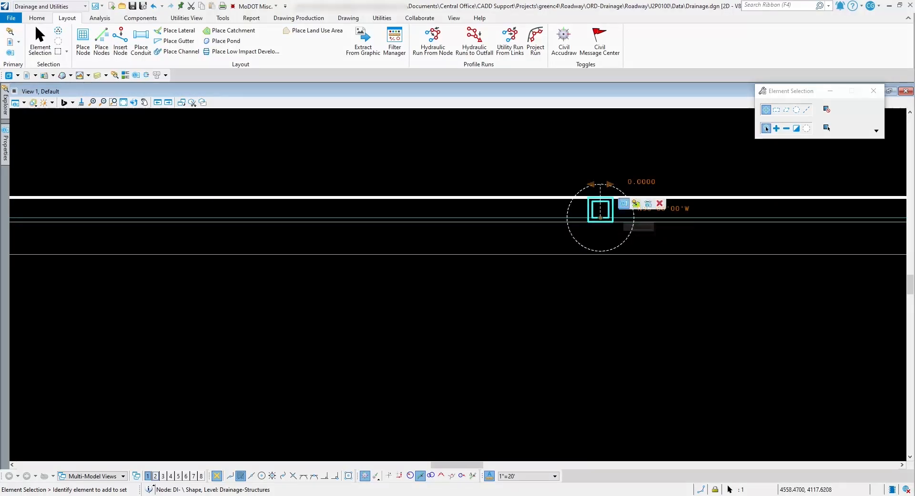
pyautogui.click(624, 204)
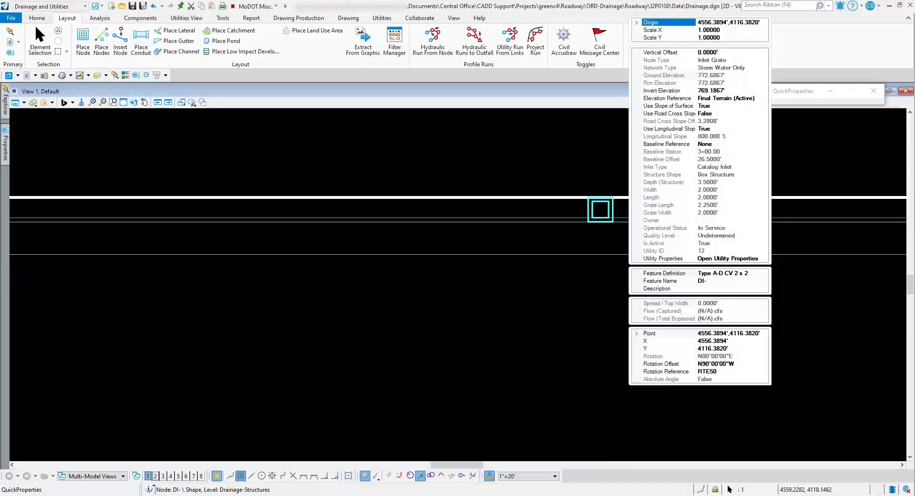
pyautogui.click(503, 238)
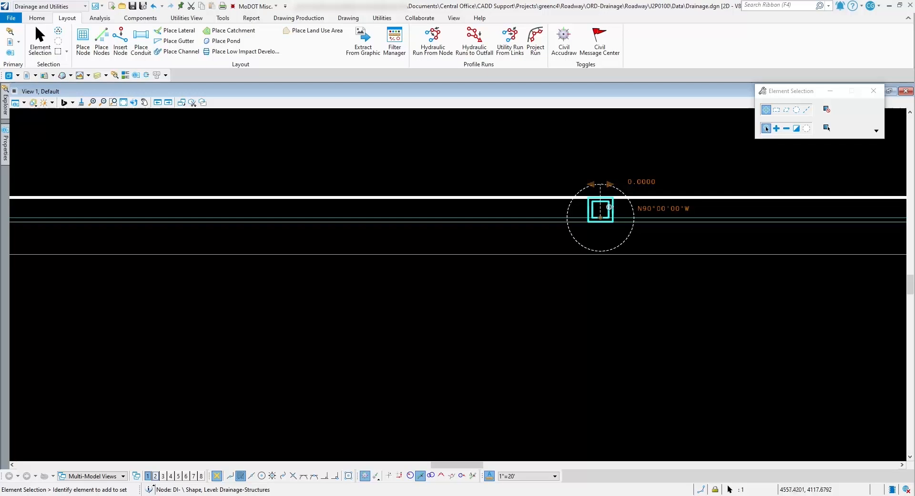
pyautogui.click(623, 203)
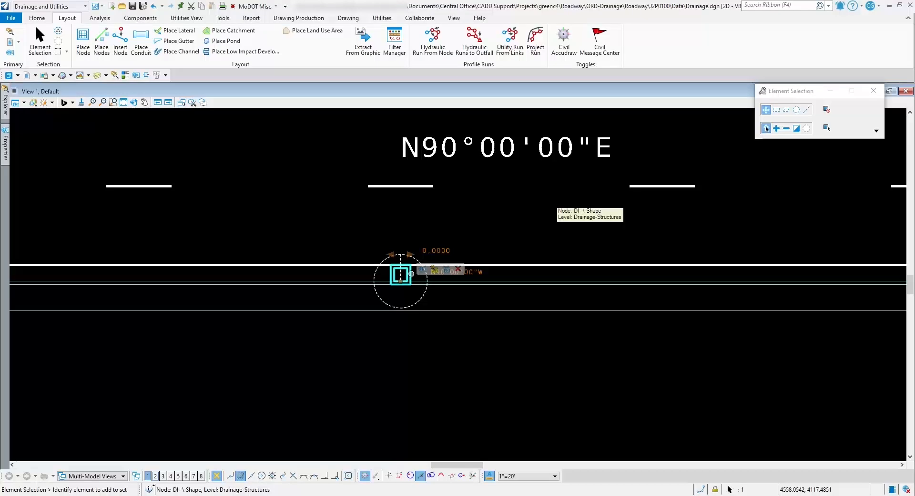
pyautogui.click(423, 269)
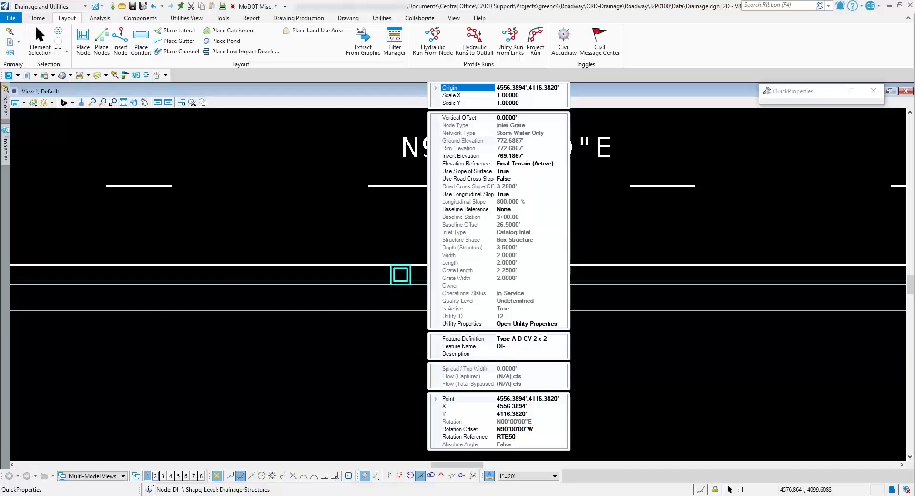
pyautogui.click(382, 221)
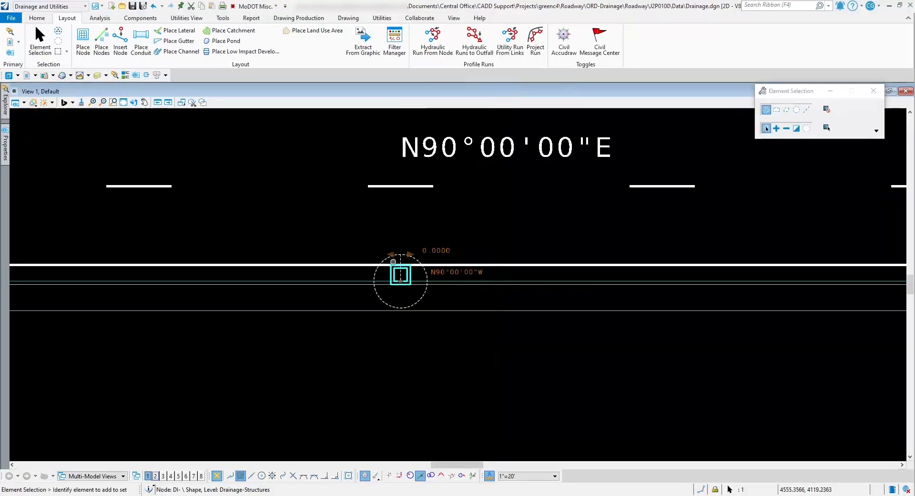
# Open the selected inlet's Utility Properties, check its utilities data, and display its drainage properties
pyautogui.moveTo(410, 272)
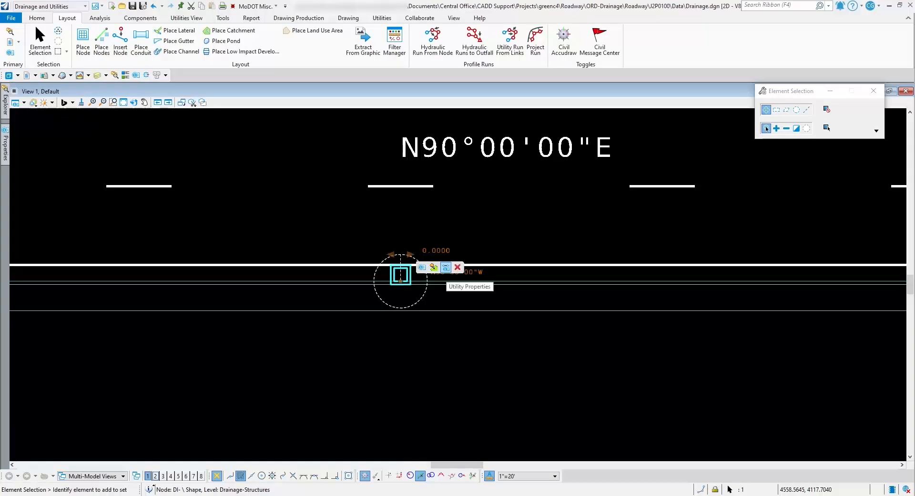
pyautogui.click(445, 267)
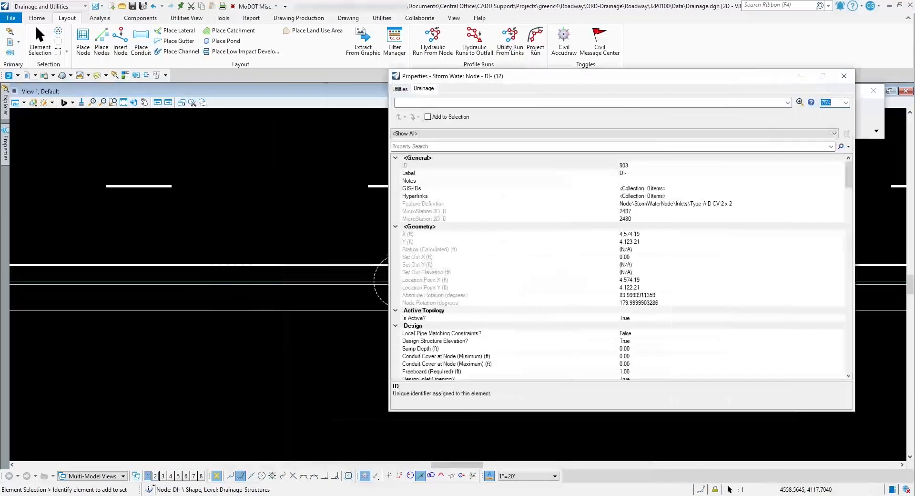
pyautogui.moveTo(548, 76); pyautogui.dragTo(589, 85)
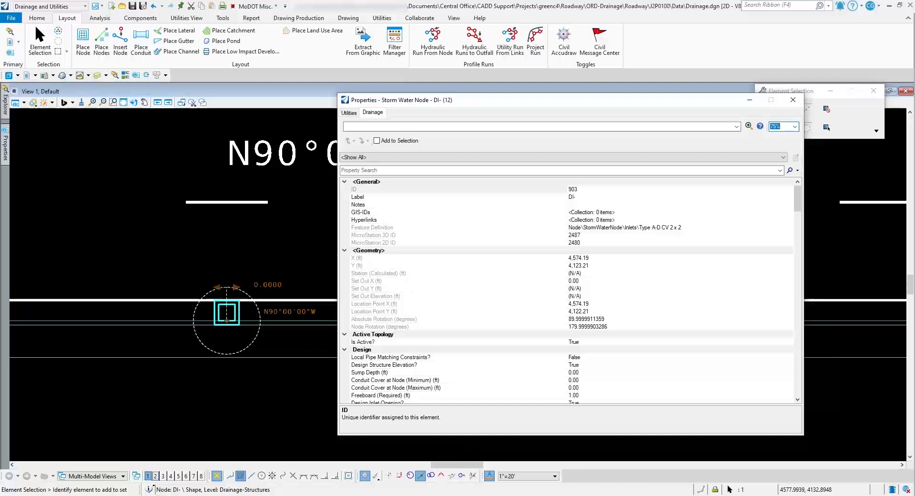
pyautogui.click(349, 113)
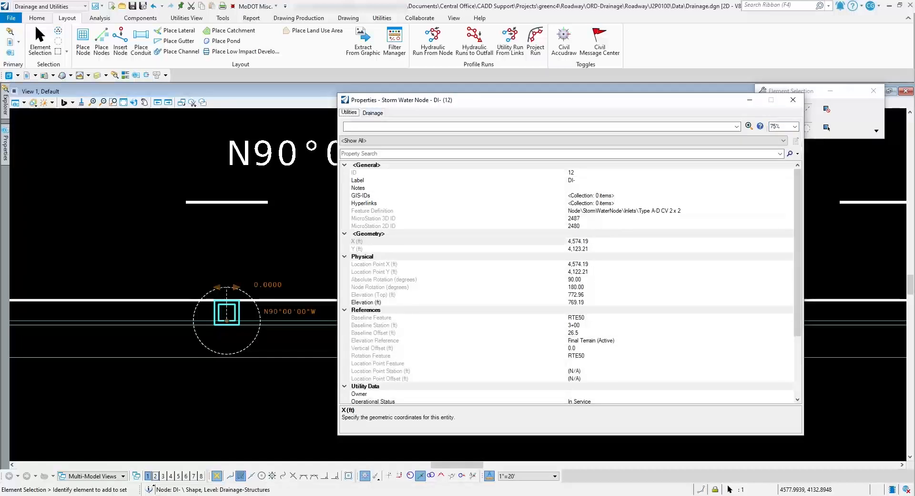
pyautogui.click(373, 113)
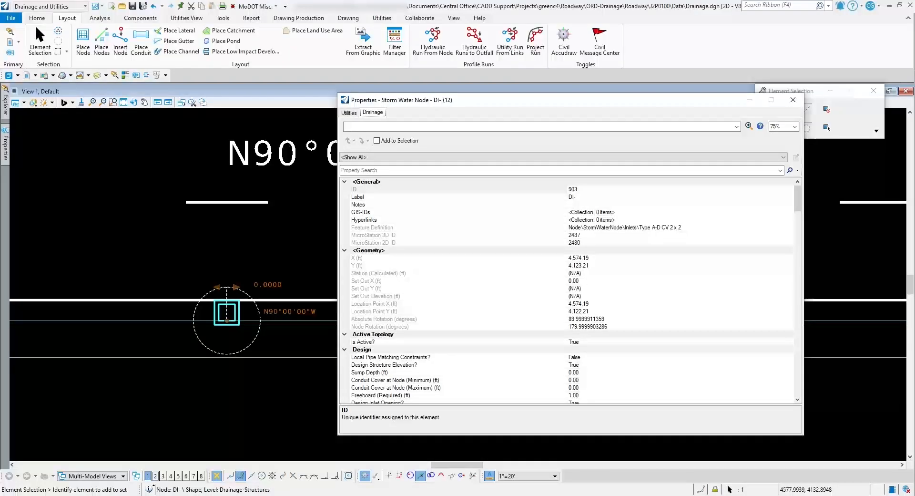
# Look through the inlet's full list of drainage properties, from the general data to the system flow results
pyautogui.scroll(-7, 567, 291)
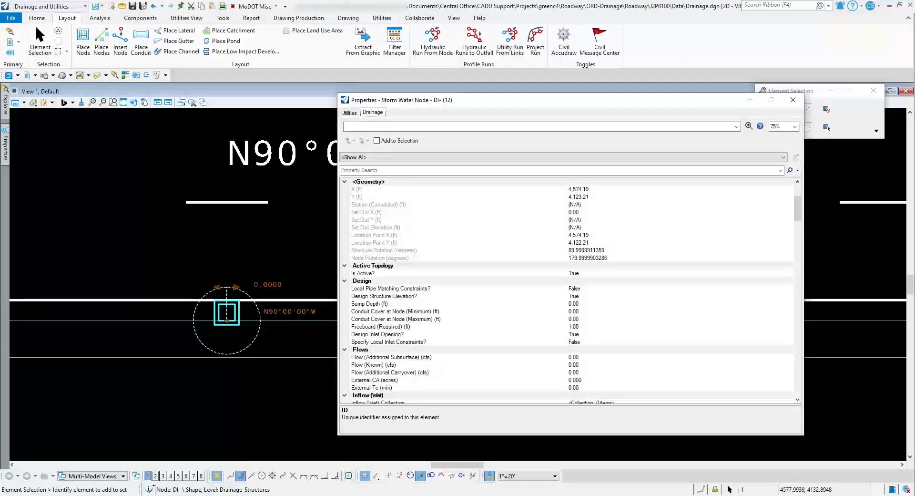
pyautogui.scroll(-15, 568, 291)
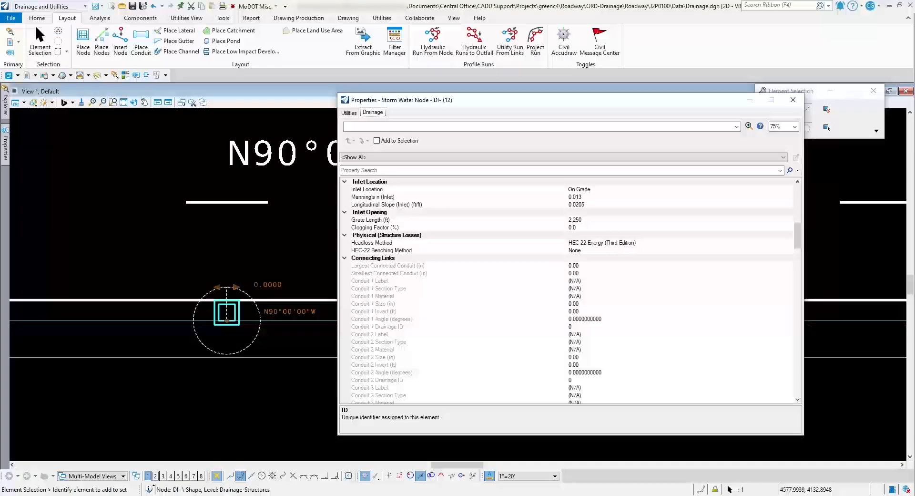
pyautogui.scroll(-15, 570, 291)
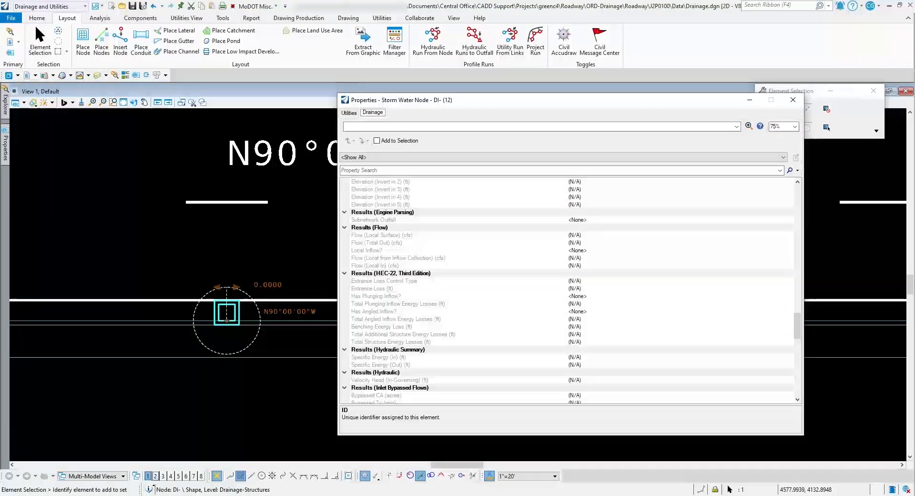
pyautogui.scroll(-12, 567, 291)
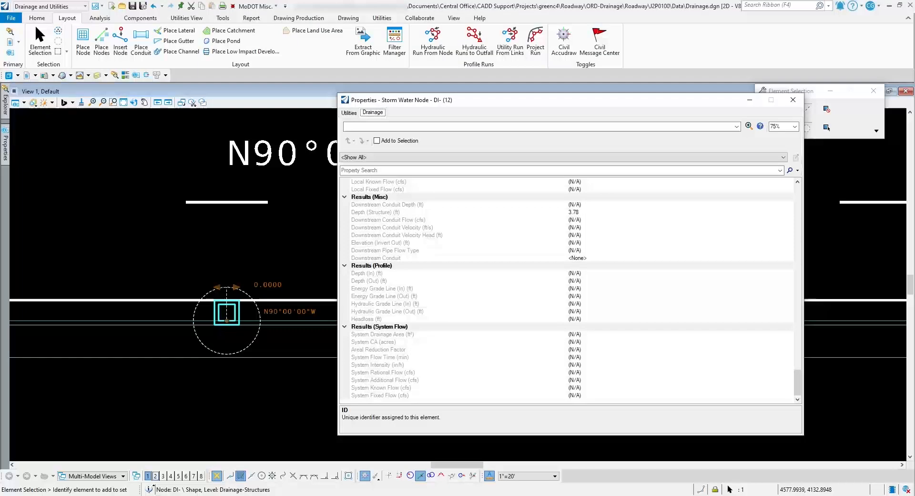
pyautogui.scroll(10, 567, 290)
pyautogui.scroll(5, 567, 291)
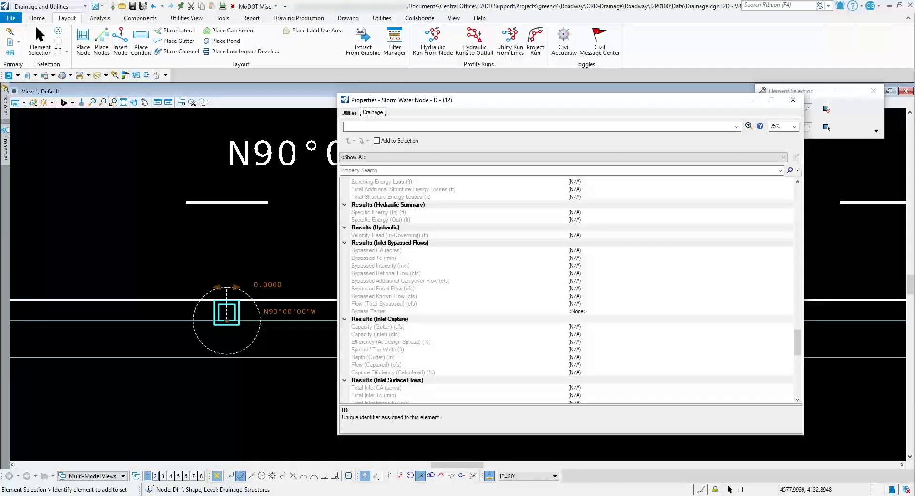
pyautogui.scroll(10, 567, 291)
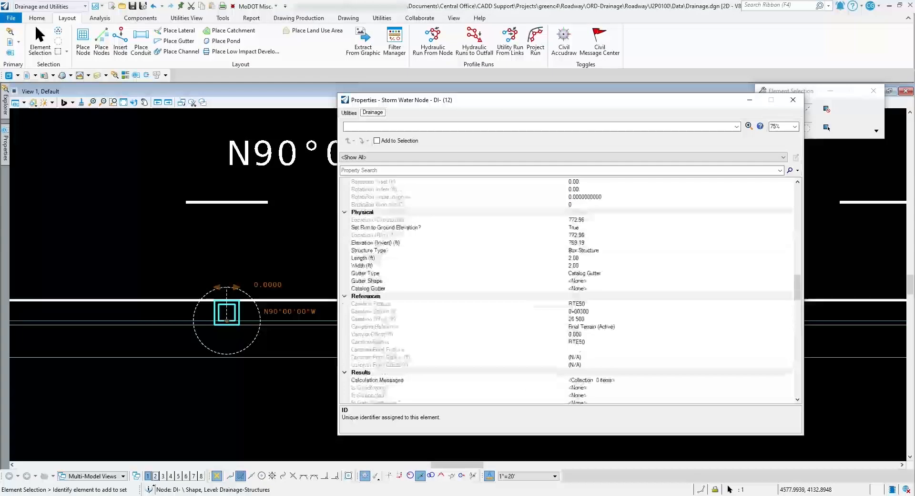
pyautogui.scroll(15, 567, 290)
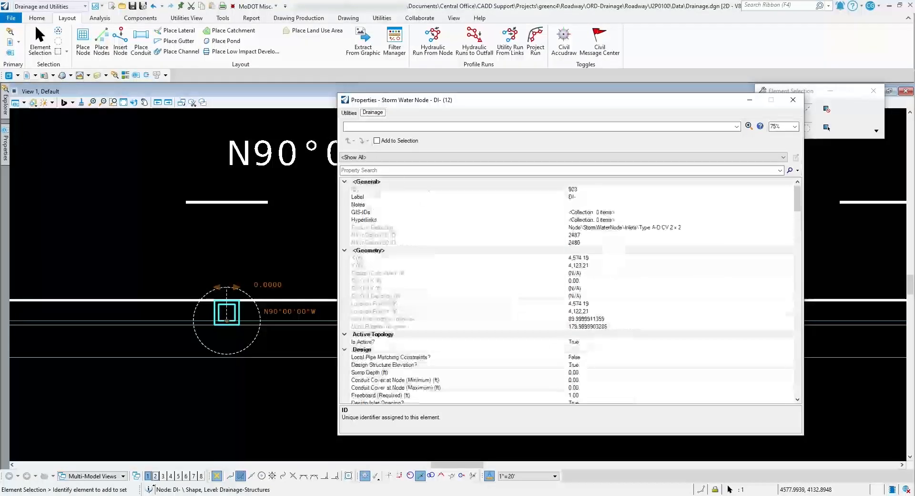
# Review the inlet's known flow, additional carryover flow and longitudinal slope properties
pyautogui.scroll(-5, 567, 290)
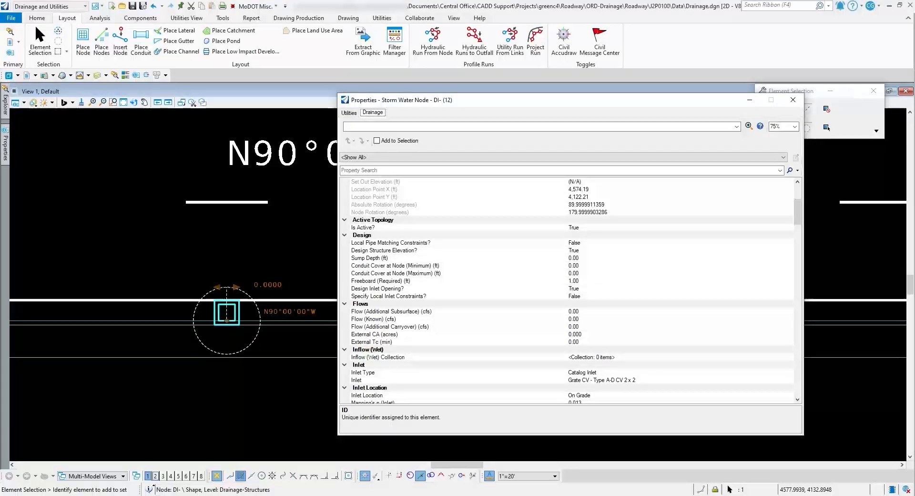
pyautogui.scroll(-3, 567, 290)
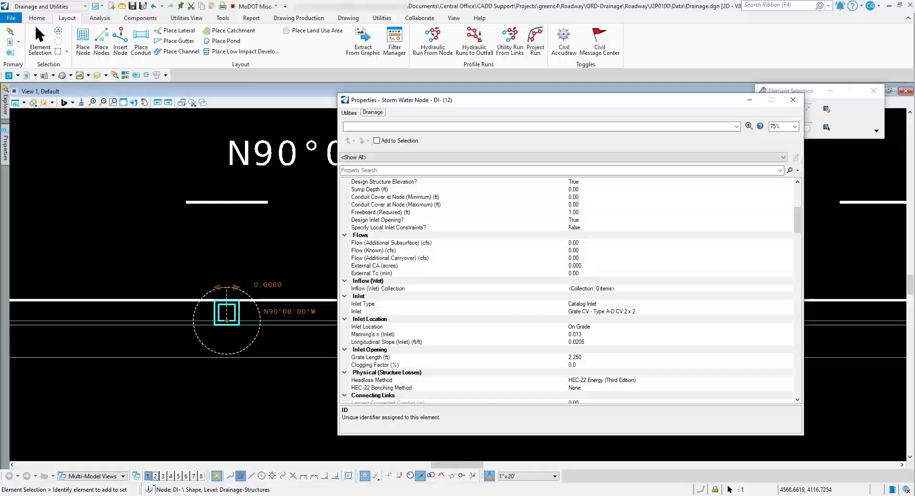
pyautogui.click(395, 258)
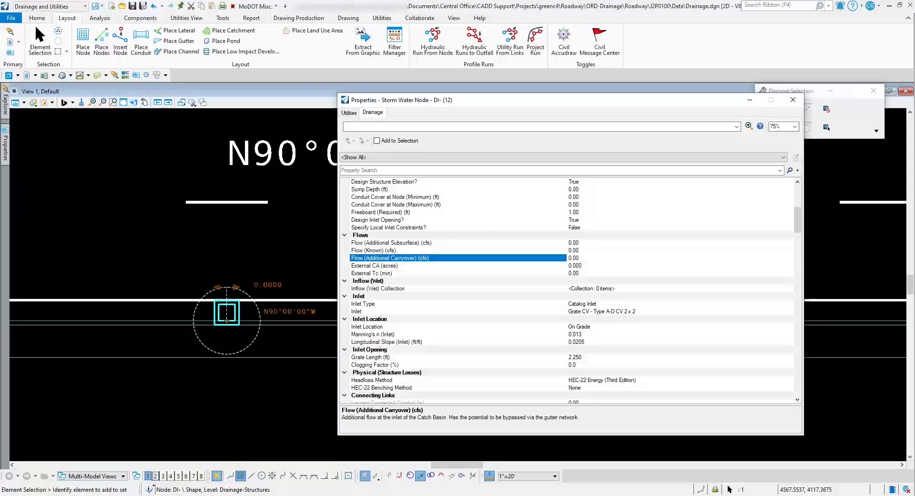
pyautogui.click(381, 251)
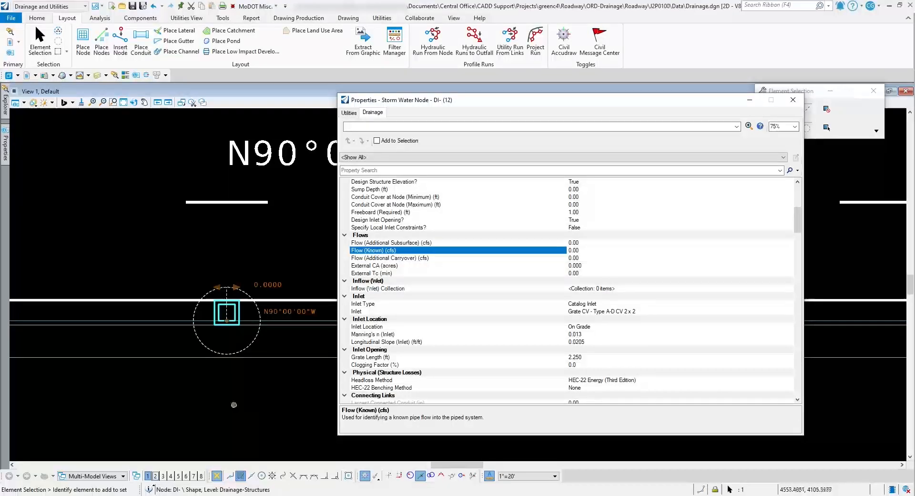
pyautogui.click(390, 258)
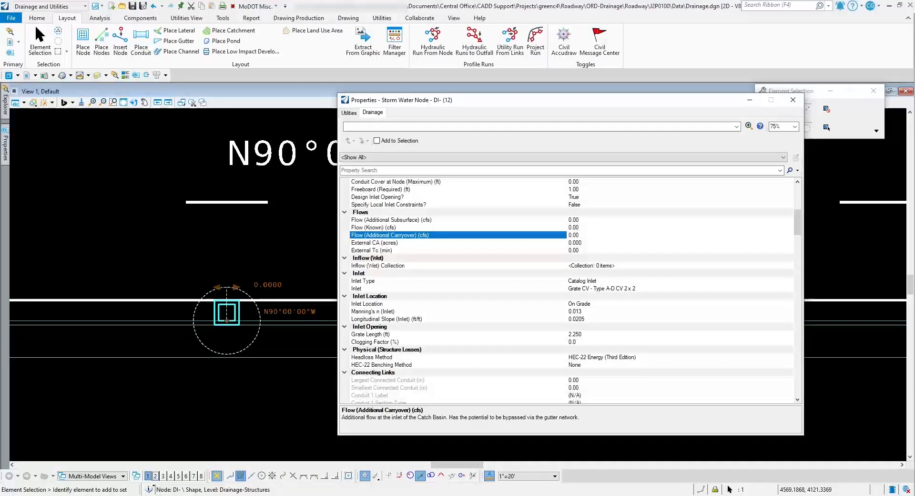
pyautogui.scroll(-3, 567, 290)
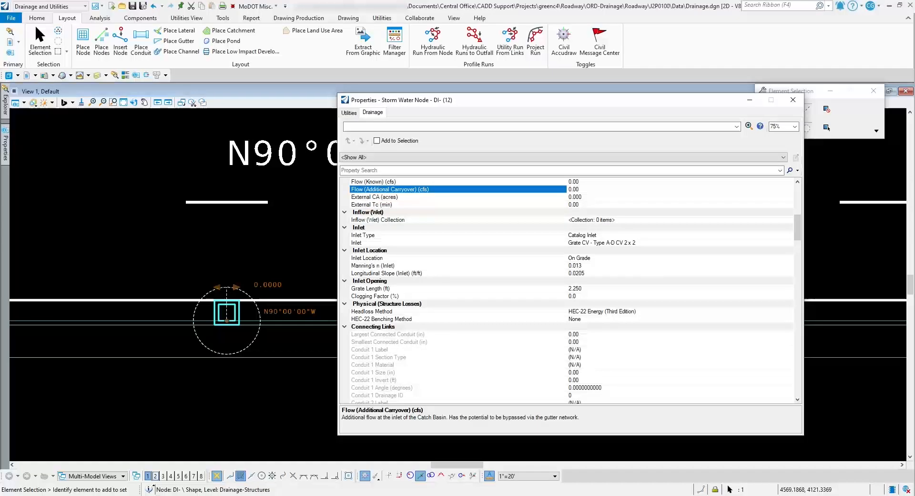
pyautogui.click(581, 273)
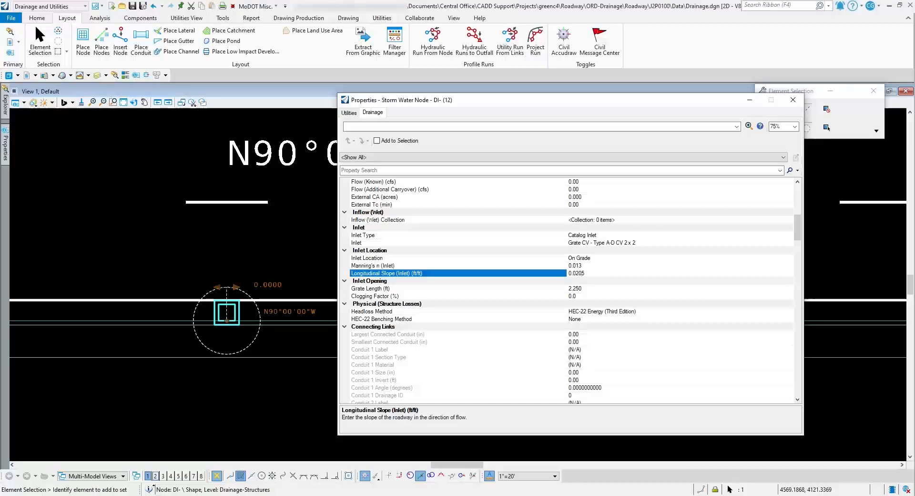
# Set the inlet's Catalog Gutter to Curb & Gutter - Type B in its physical properties
pyautogui.scroll(-10, 583, 273)
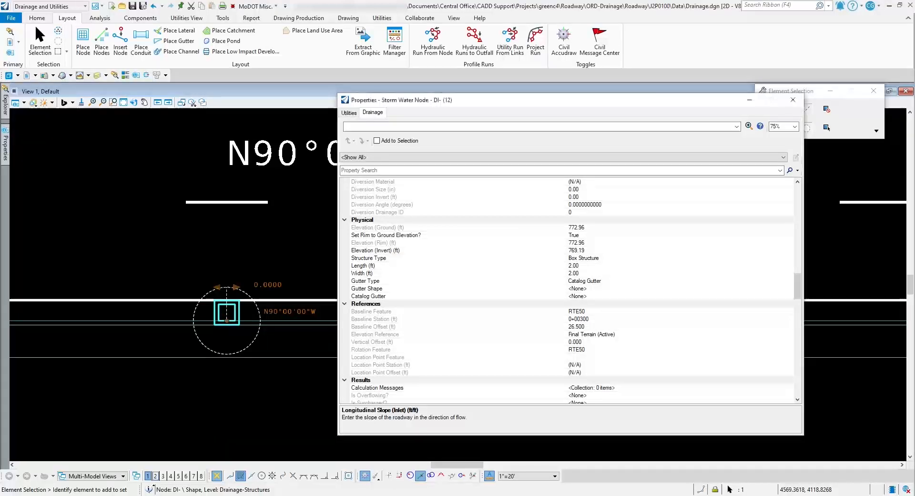
pyautogui.click(620, 296)
pyautogui.click(789, 297)
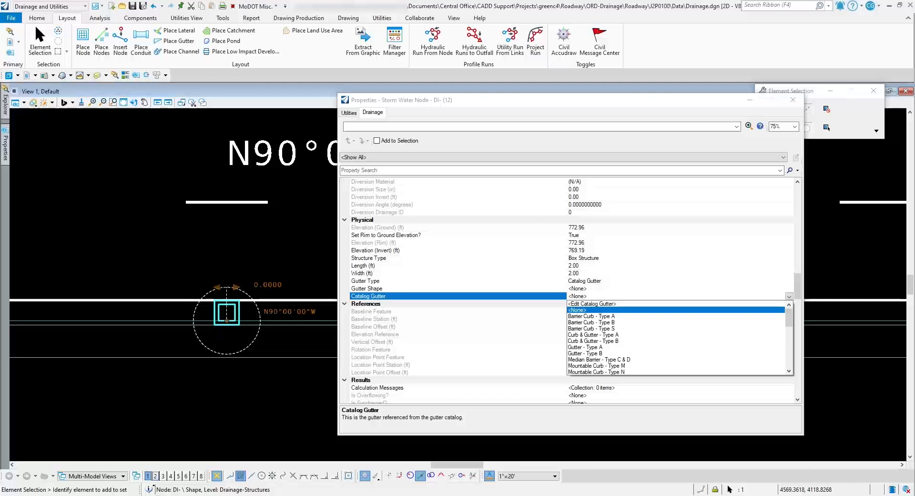
pyautogui.click(593, 340)
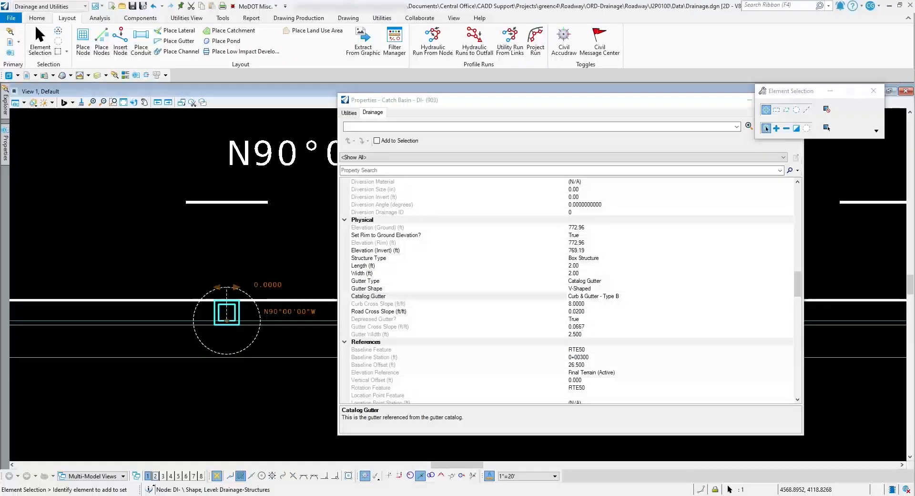
# Examine the inlet's position along the roadway in relation to the start station and the edge of pavement
pyautogui.scroll(-4, 567, 291)
pyautogui.scroll(4, 567, 290)
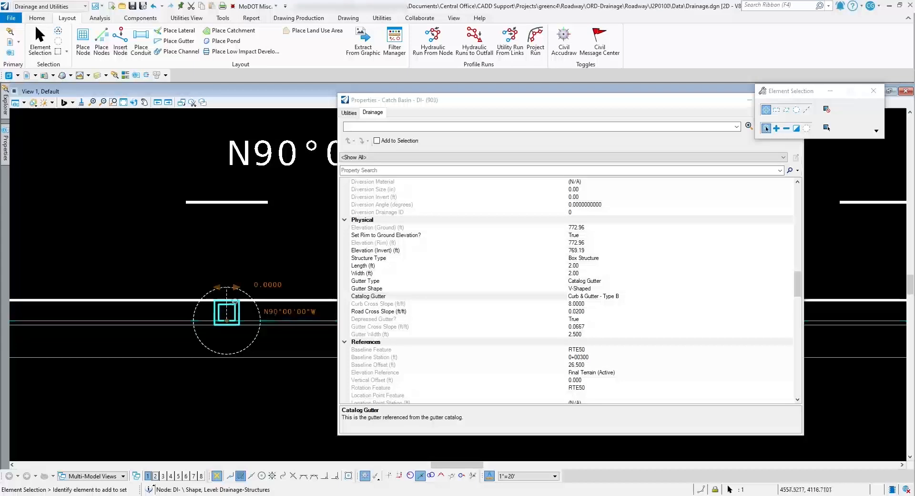
pyautogui.scroll(-5, 167, 268)
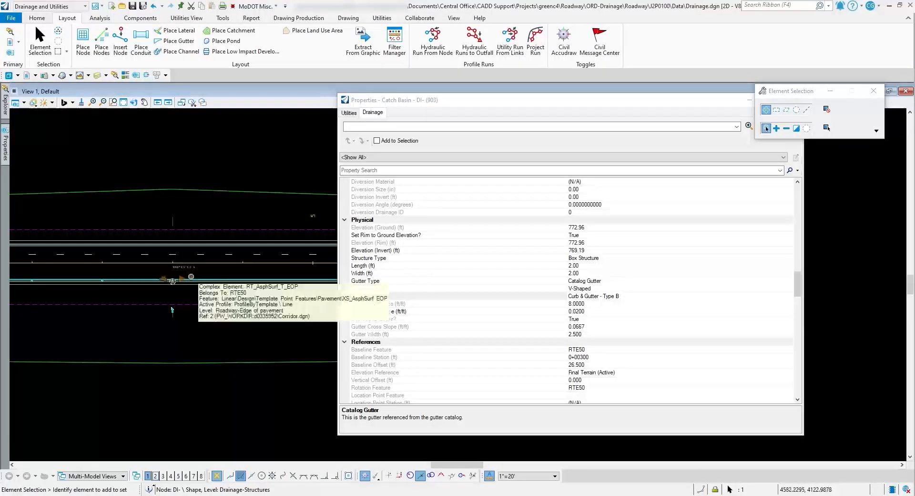
pyautogui.scroll(-3, 214, 274)
pyautogui.scroll(5, 108, 277)
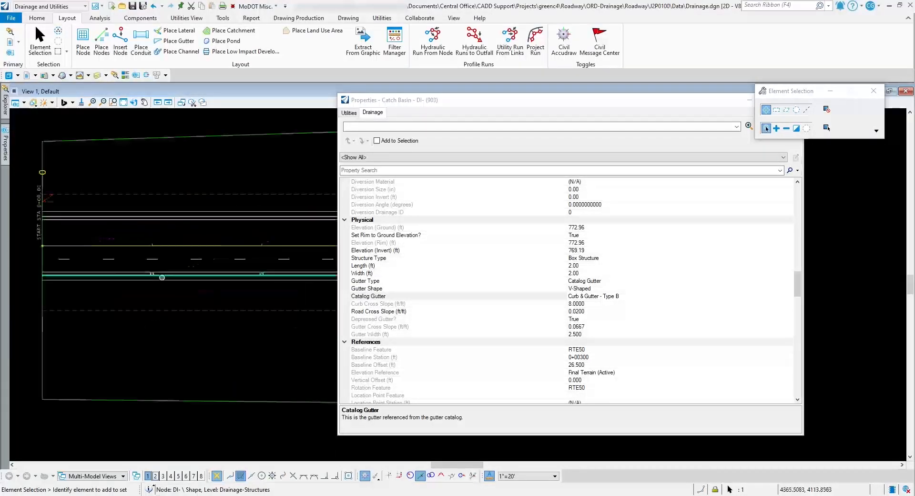
pyautogui.scroll(-2, 195, 280)
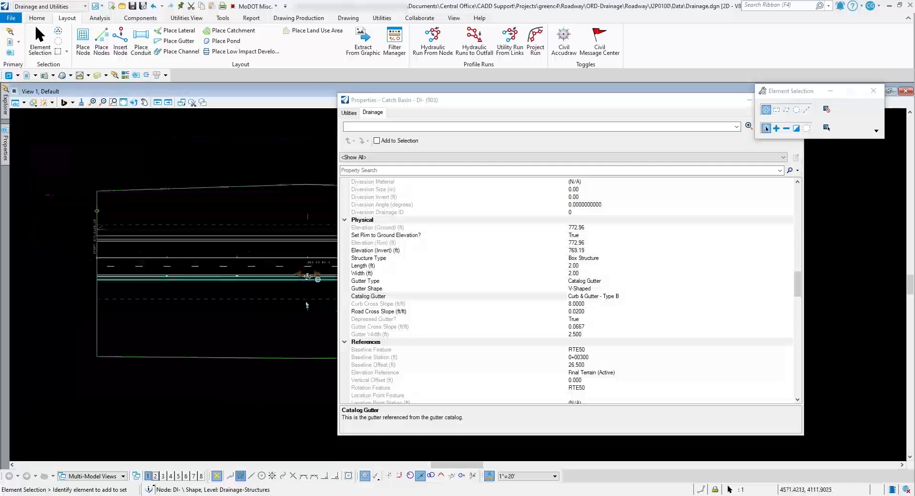
# Set the Catalog Gutter of inlet DI-1 to Curb & Gutter - Type B in its physical properties
pyautogui.scroll(6, 314, 282)
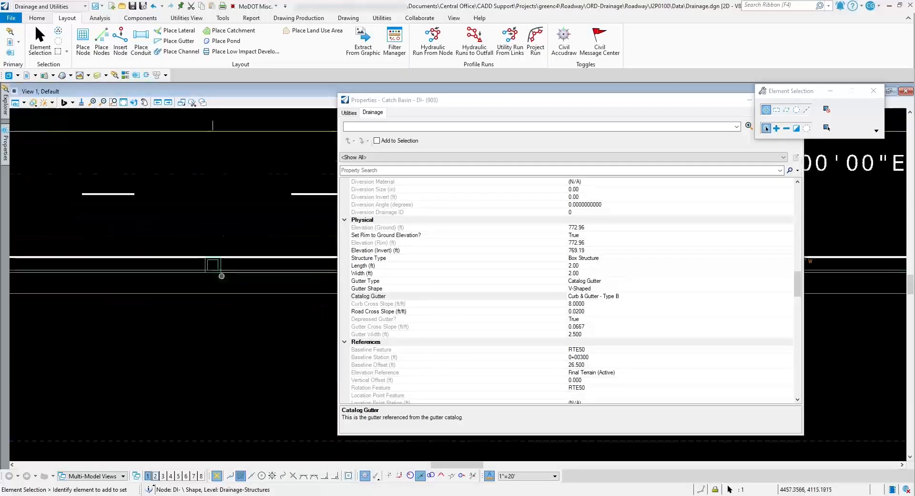
pyautogui.click(229, 247)
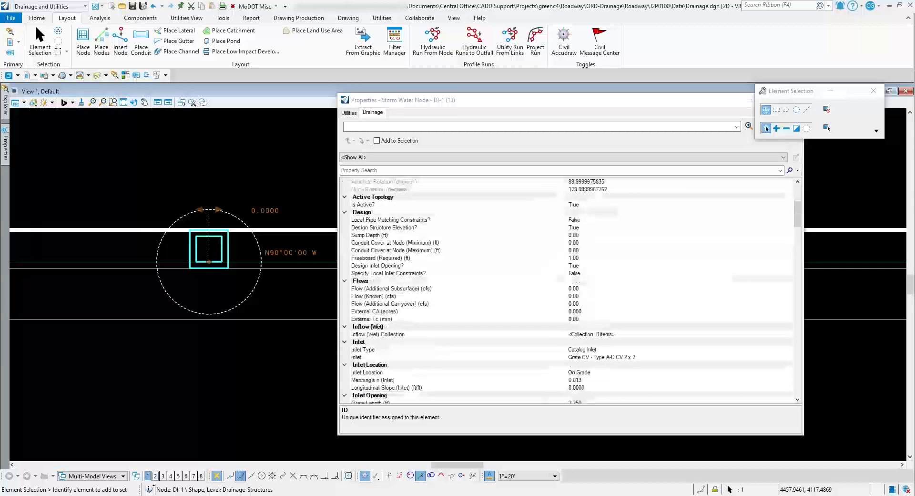
pyautogui.scroll(-20, 570, 291)
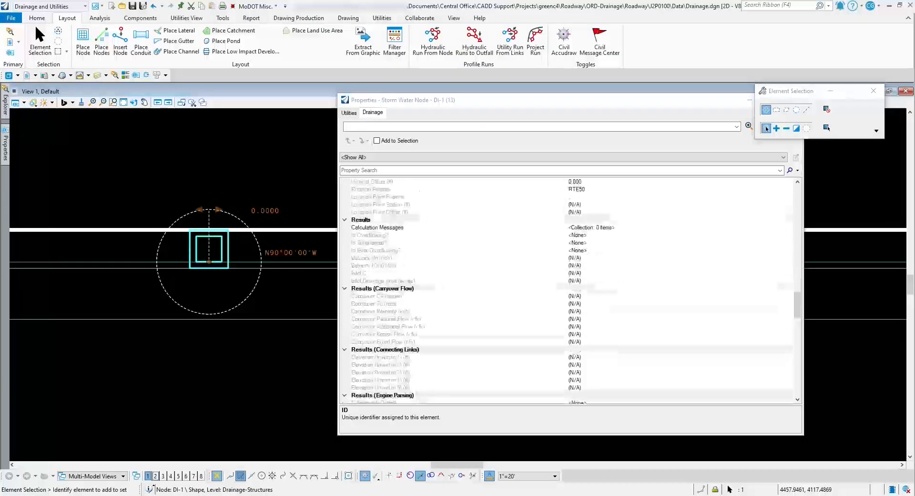
pyautogui.scroll(1, 619, 273)
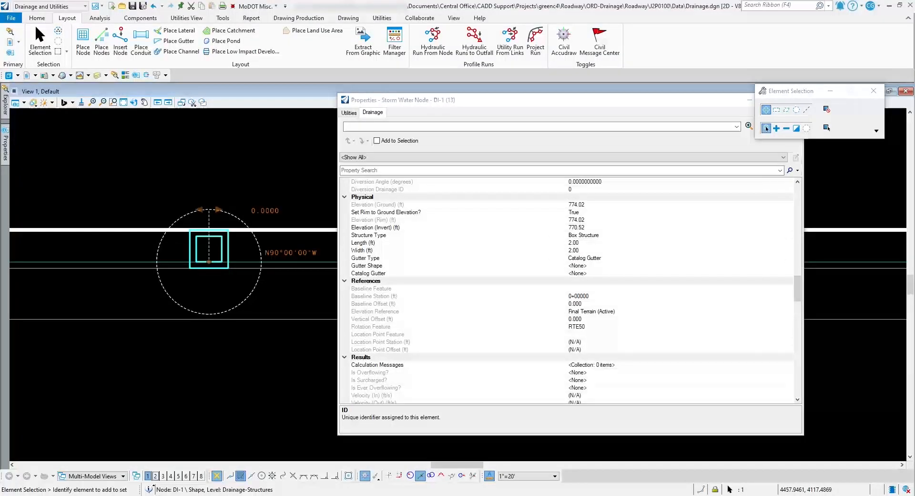
pyautogui.click(620, 273)
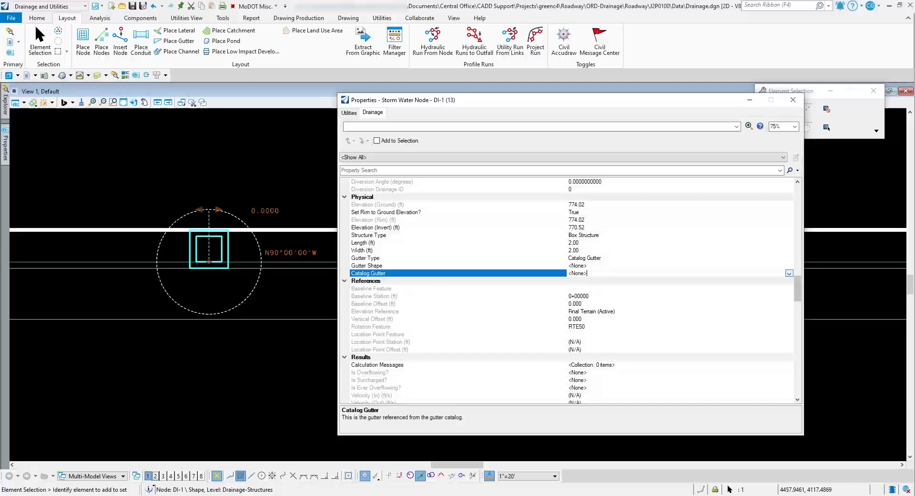
pyautogui.click(586, 273)
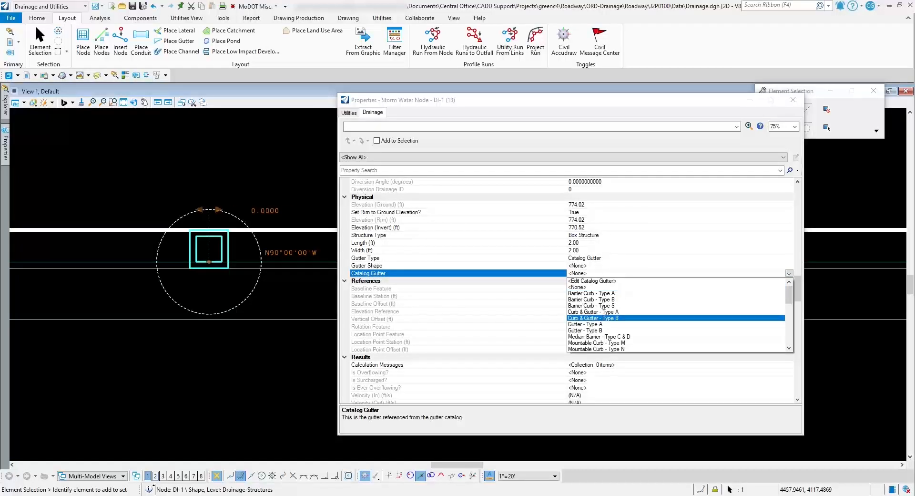
pyautogui.press('Return')
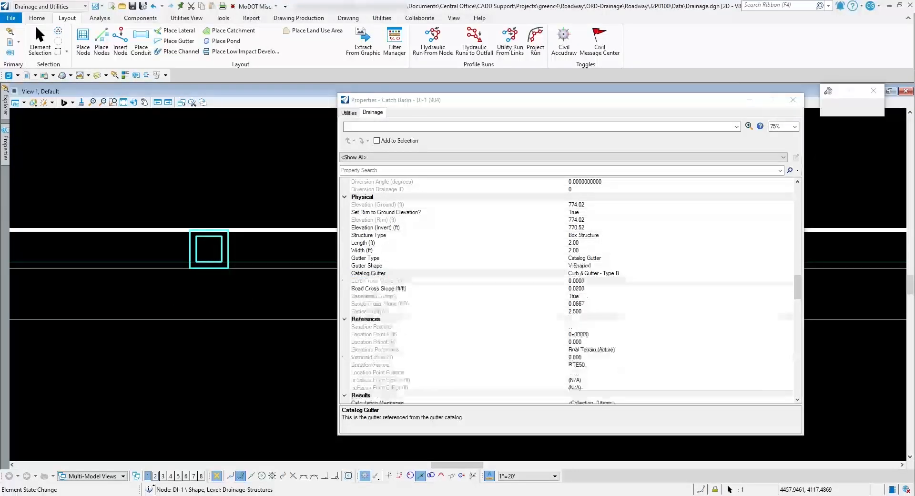
# Set the Catalog Gutter of inlet DI-2 to Curb & Gutter - Type B in its physical properties
pyautogui.scroll(-5, 219, 310)
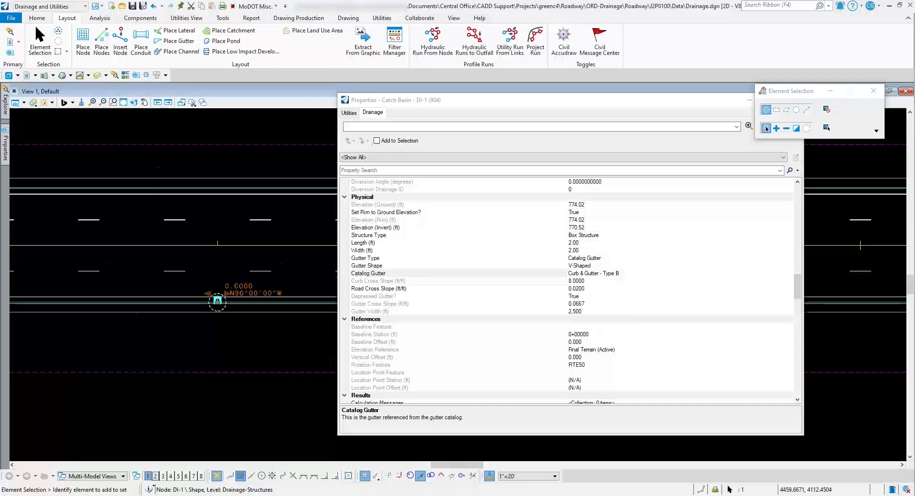
pyautogui.scroll(5, 217, 300)
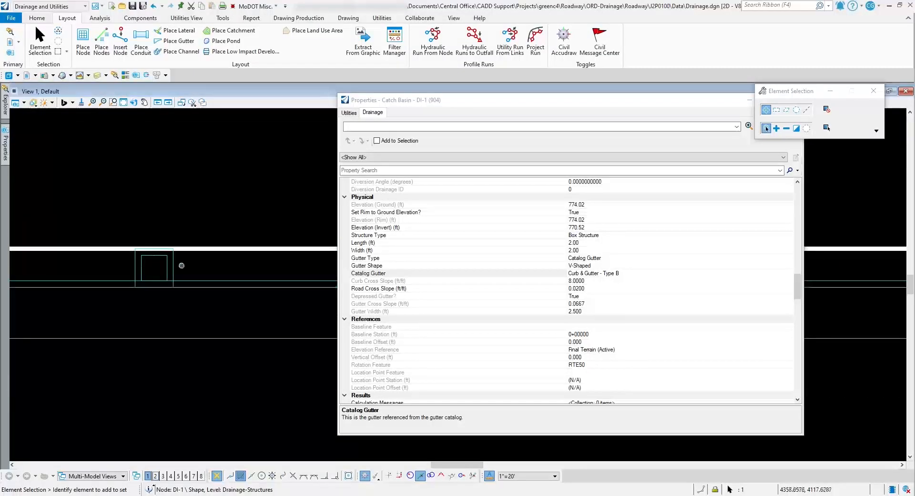
pyautogui.click(173, 266)
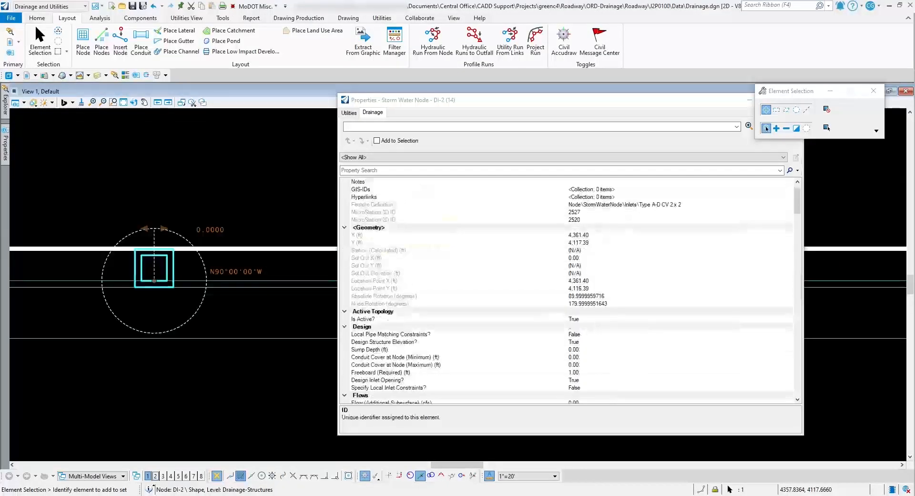
pyautogui.scroll(-10, 567, 291)
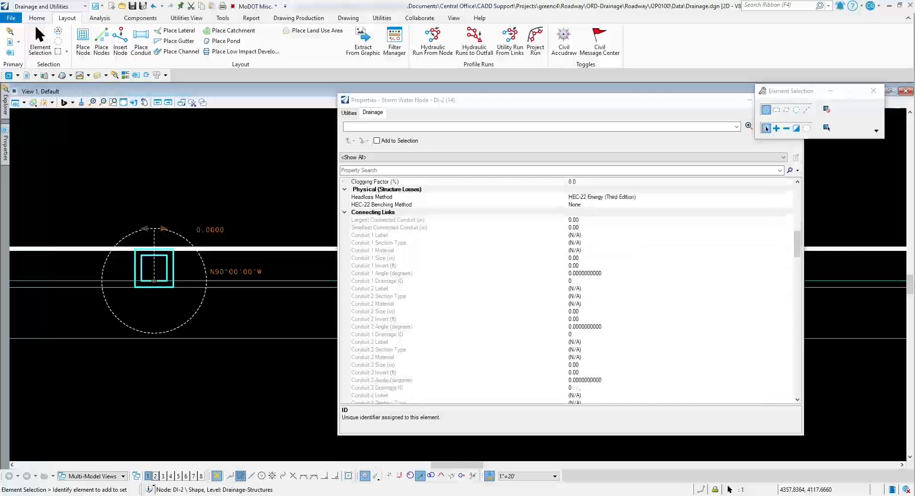
pyautogui.scroll(-10, 567, 291)
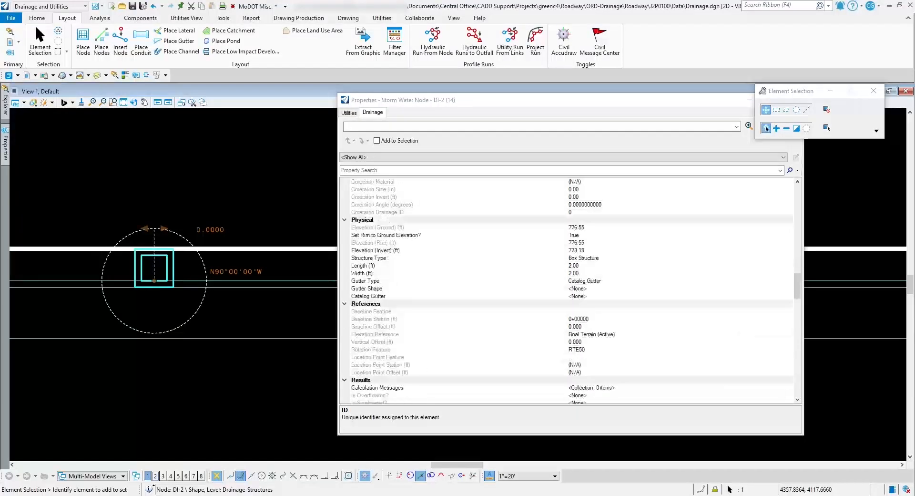
pyautogui.click(587, 296)
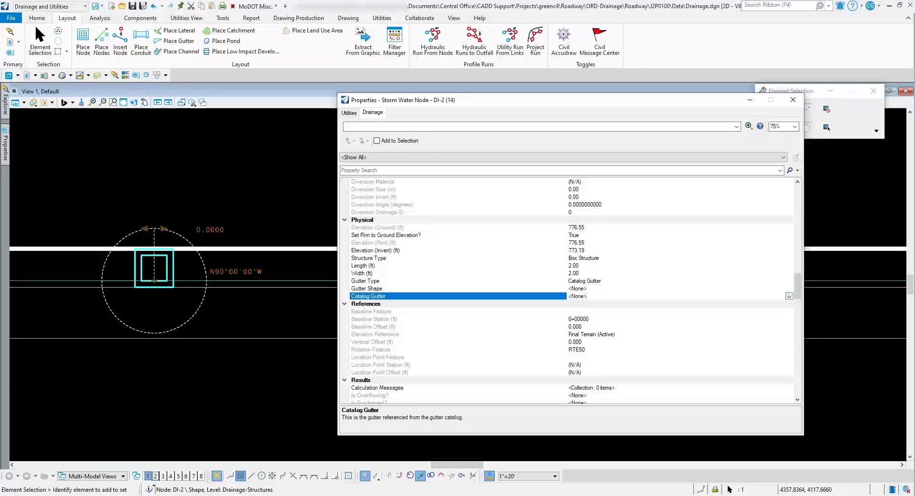
pyautogui.click(587, 296)
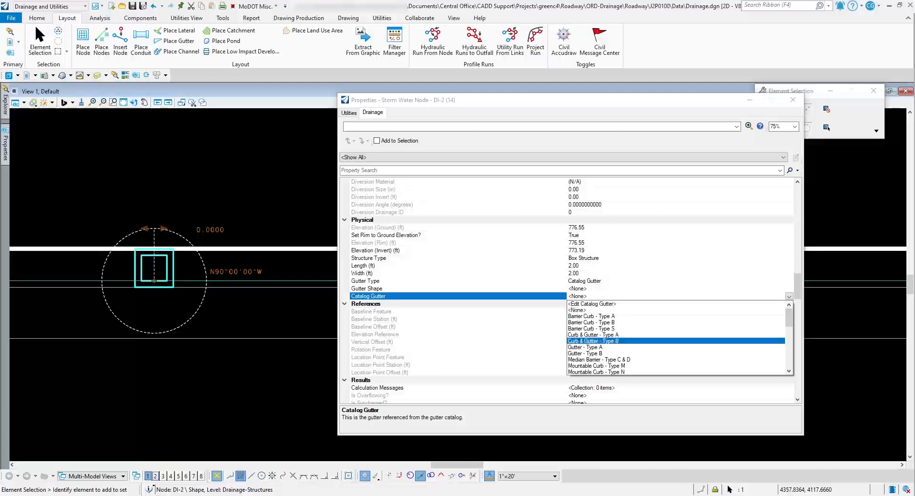
pyautogui.click(591, 341)
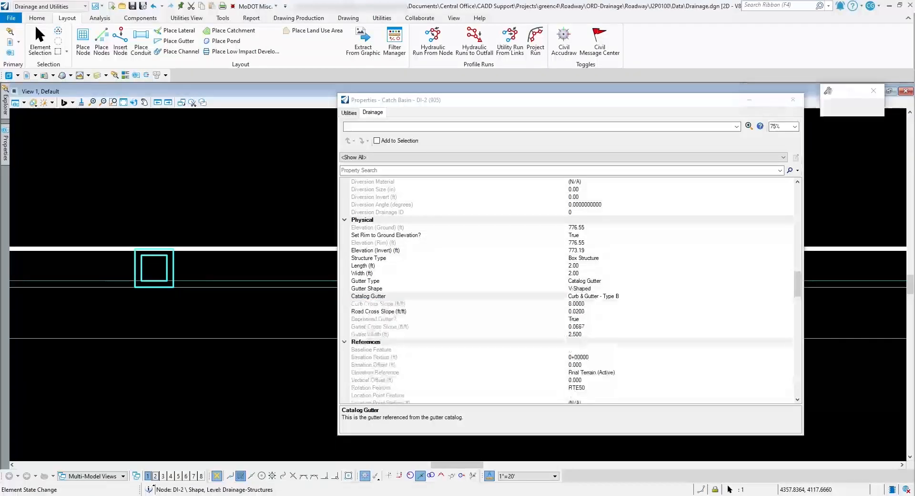
# Change the Inlet Location of the first inlet, DI-, to In Sag in its drainage properties
pyautogui.scroll(-4, 187, 265)
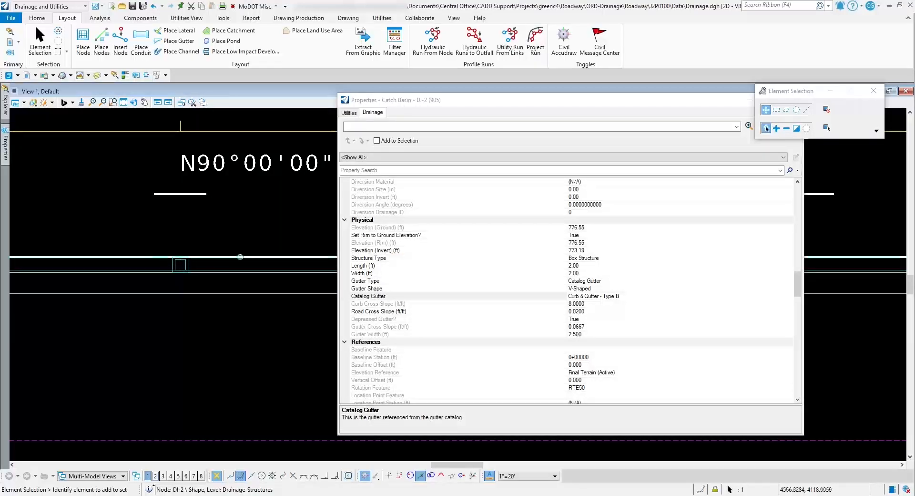
pyautogui.scroll(10, 567, 291)
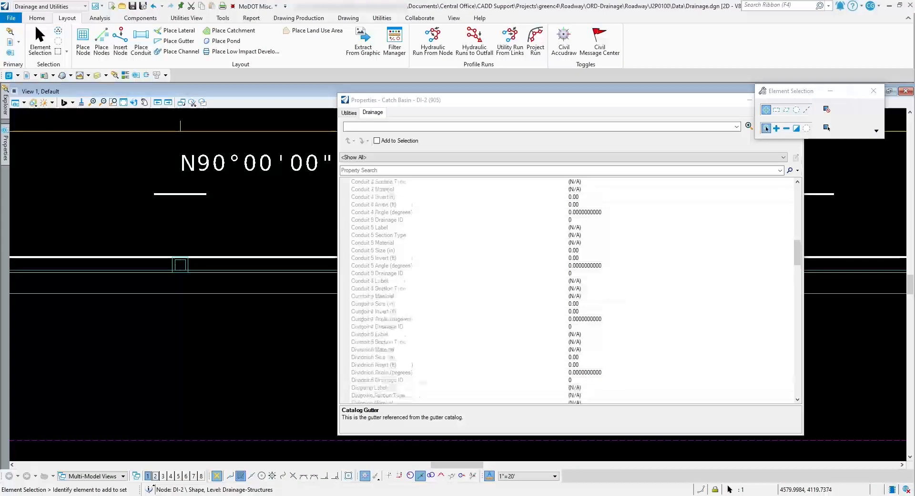
pyautogui.scroll(1, 567, 290)
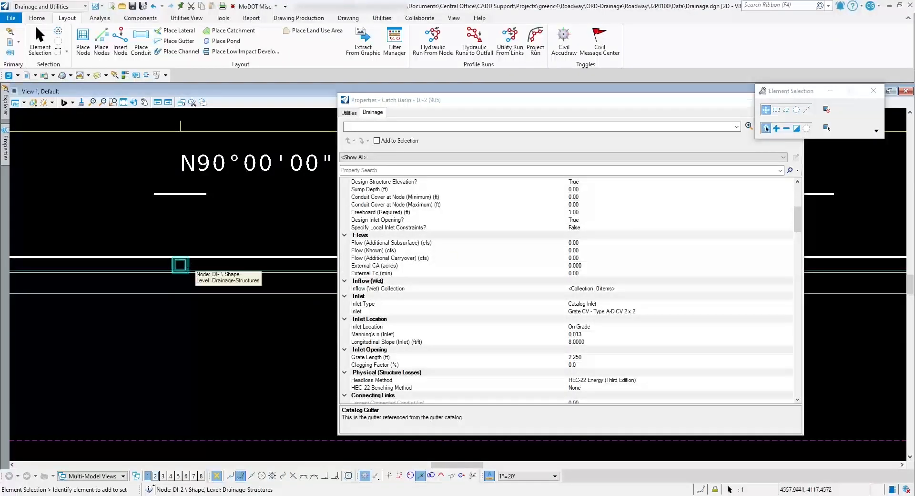
pyautogui.click(185, 265)
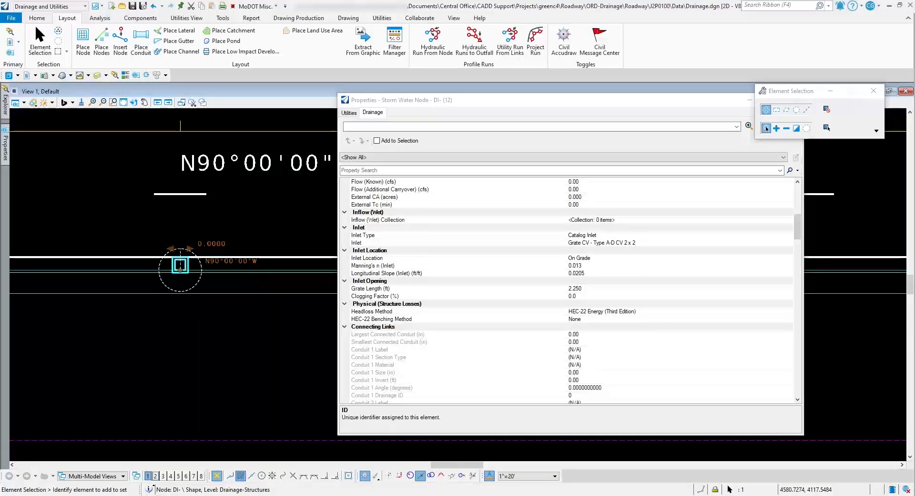
pyautogui.click(387, 258)
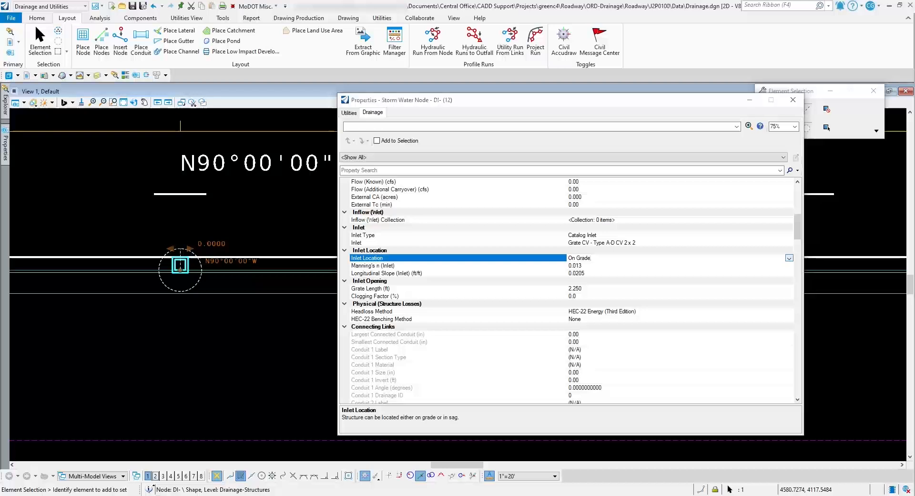
pyautogui.click(789, 258)
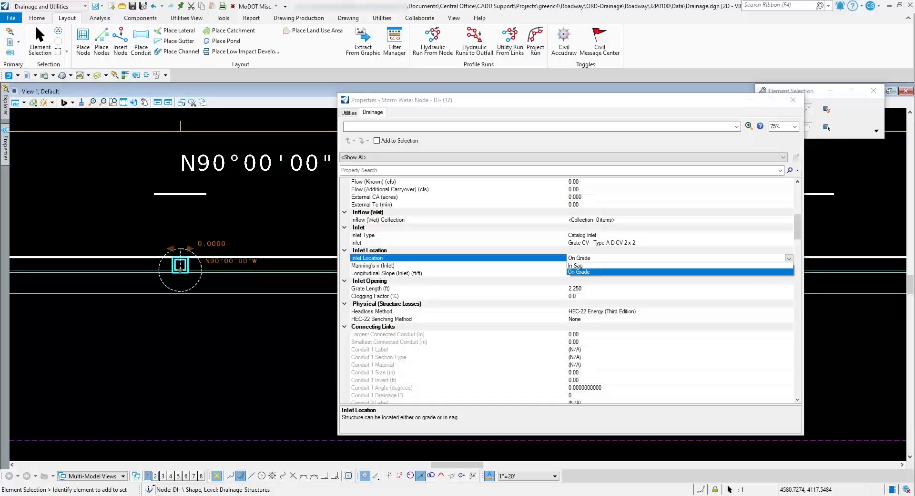
pyautogui.click(576, 266)
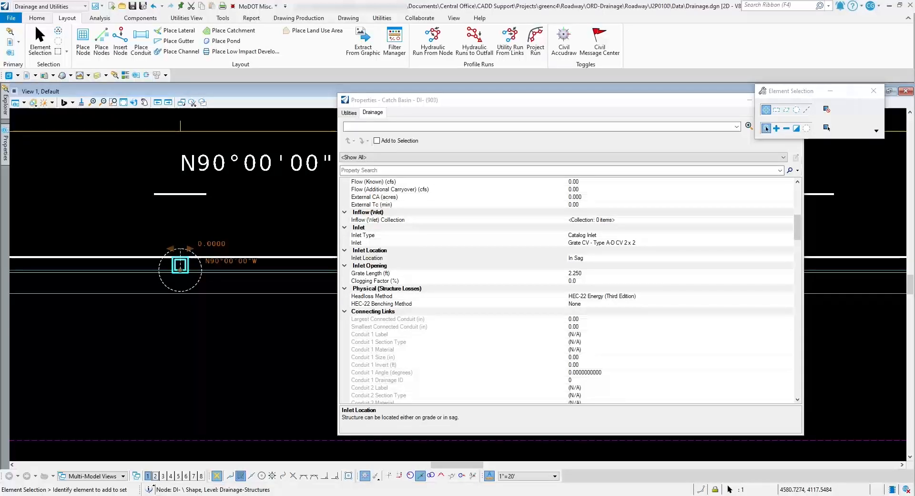
# Set the Clogging Factor of the in-sag inlet's opening to 50%
pyautogui.click(574, 280)
pyautogui.doubleClick(573, 280)
pyautogui.write('5')
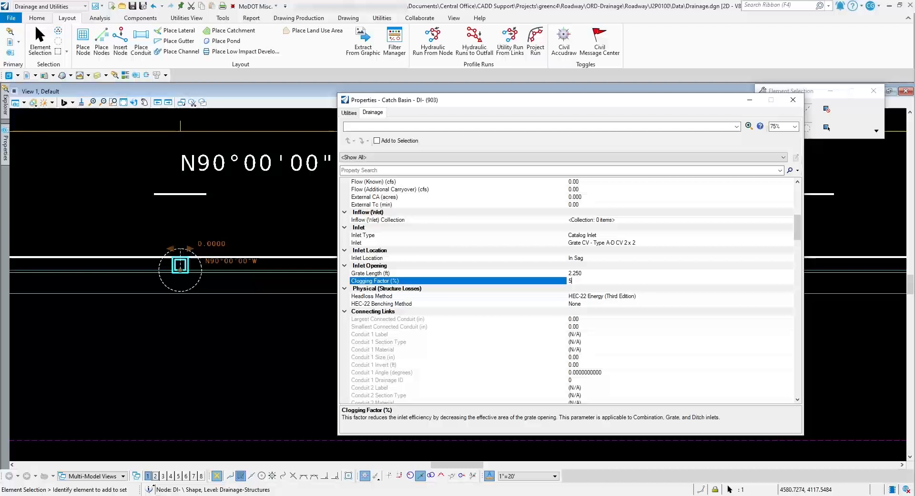
pyautogui.write('0')
pyautogui.click(827, 128)
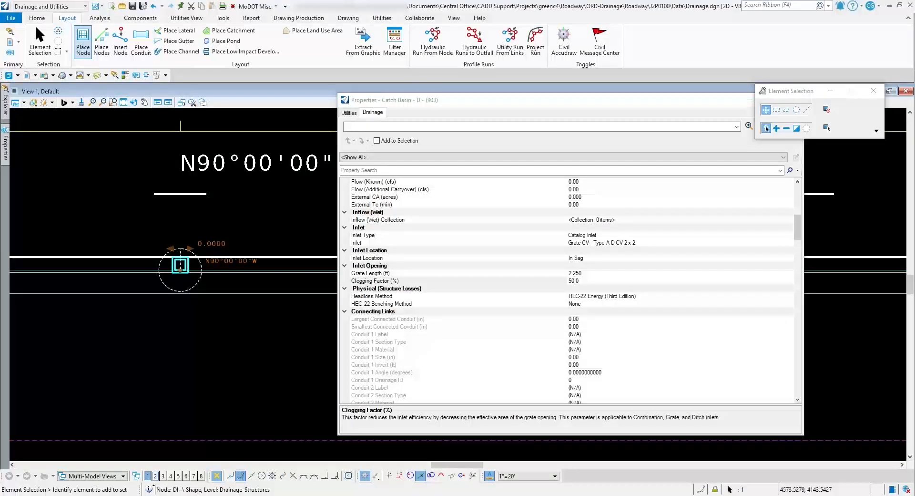
# Look through the inlet feature definitions offered for placing a node, including the Type A-D CV In Sag variants
pyautogui.click(83, 43)
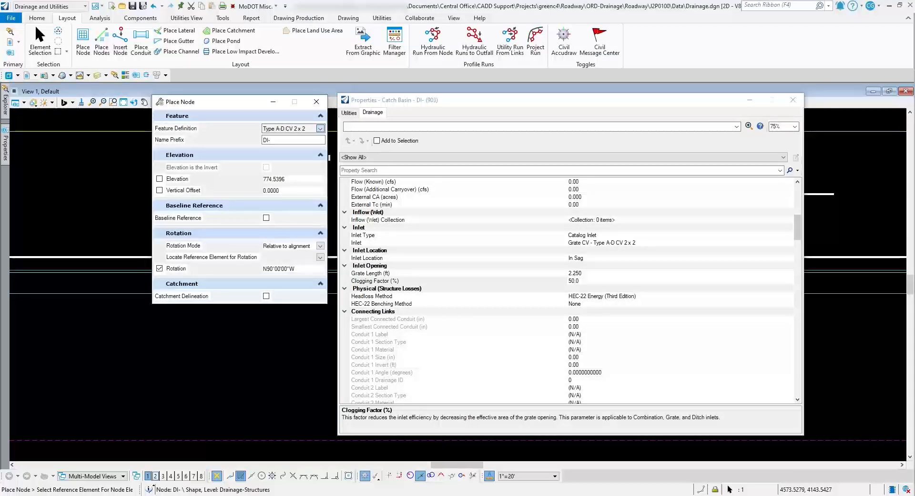
pyautogui.click(320, 129)
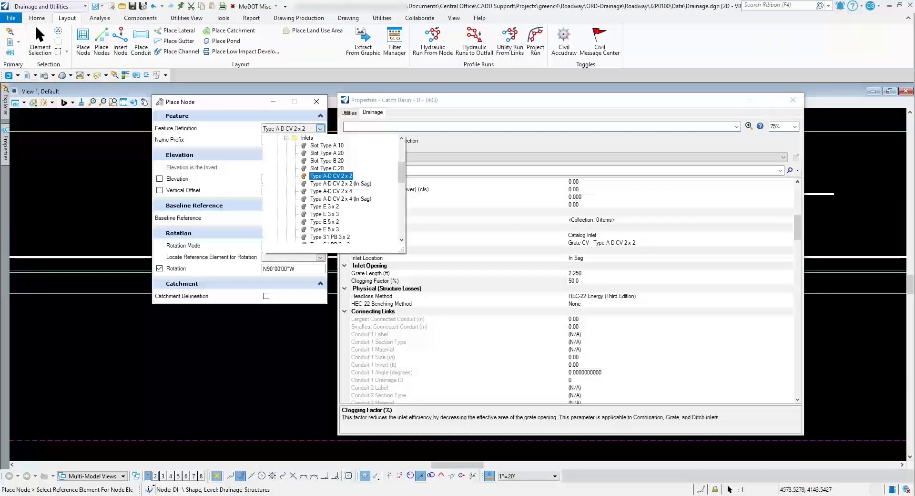
pyautogui.press('Escape')
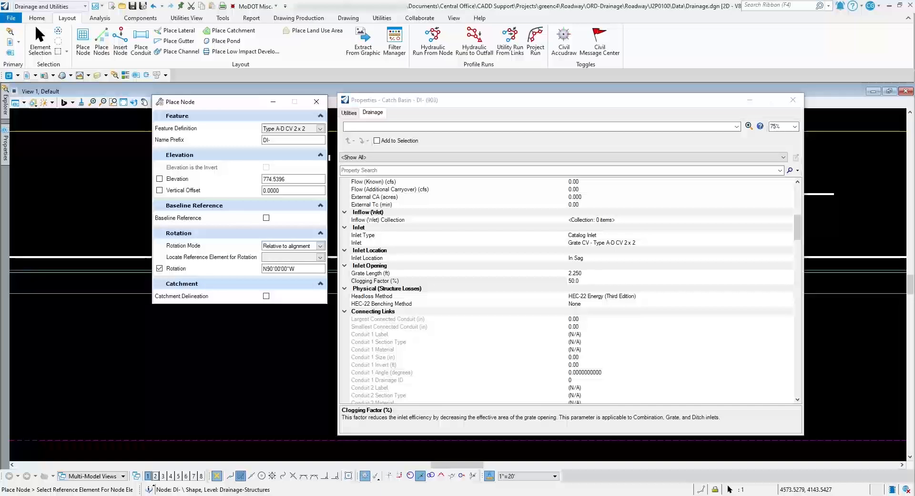
pyautogui.click(317, 102)
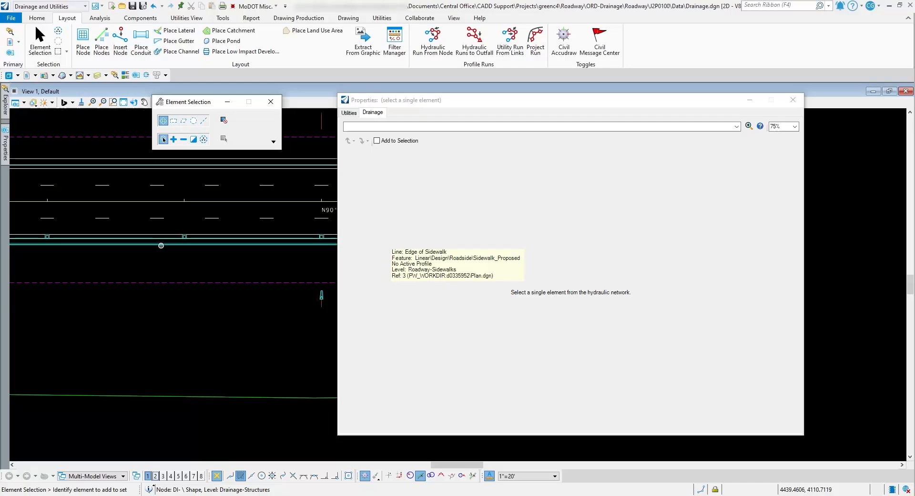
# Review the inlet location and opening properties of inlet DI- in its drainage properties
pyautogui.scroll(2, 328, 237)
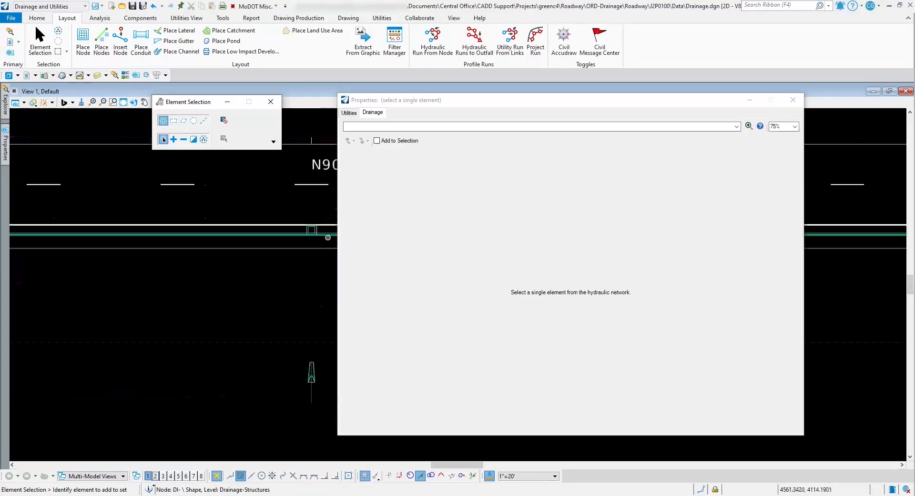
pyautogui.click(318, 231)
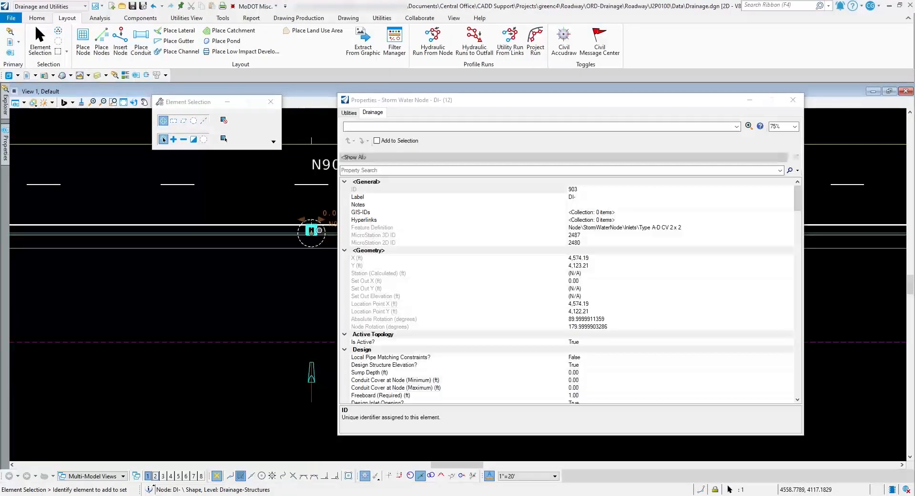
pyautogui.scroll(-8, 567, 291)
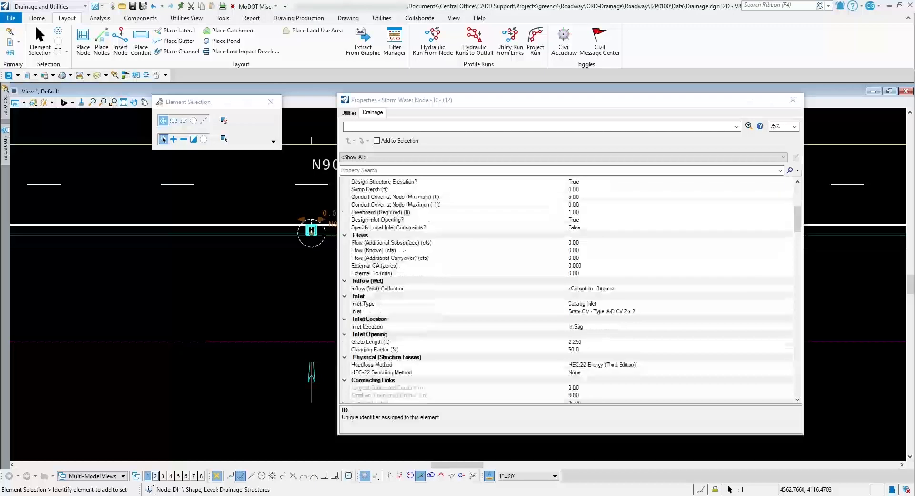
# Bring up the drainage properties of inlet DI-1 and open its Longitudinal Slope (Inlet) value
pyautogui.scroll(-4, 193, 232)
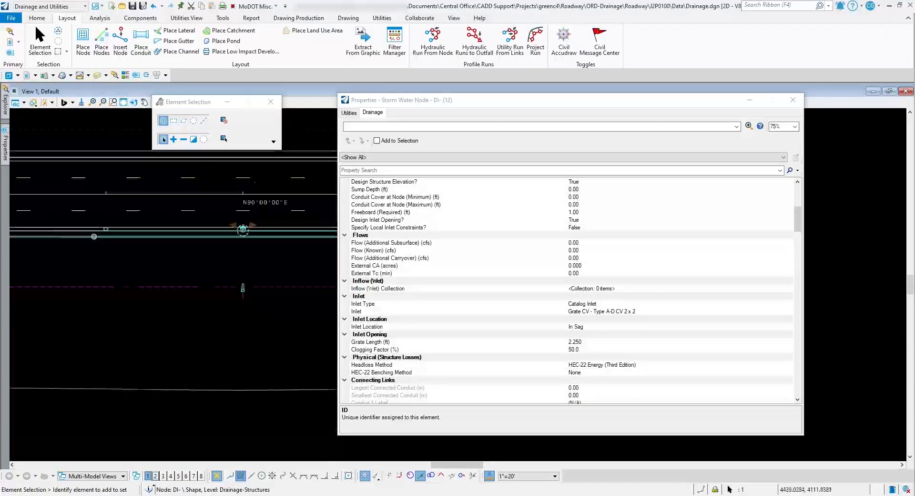
pyautogui.scroll(6, 74, 236)
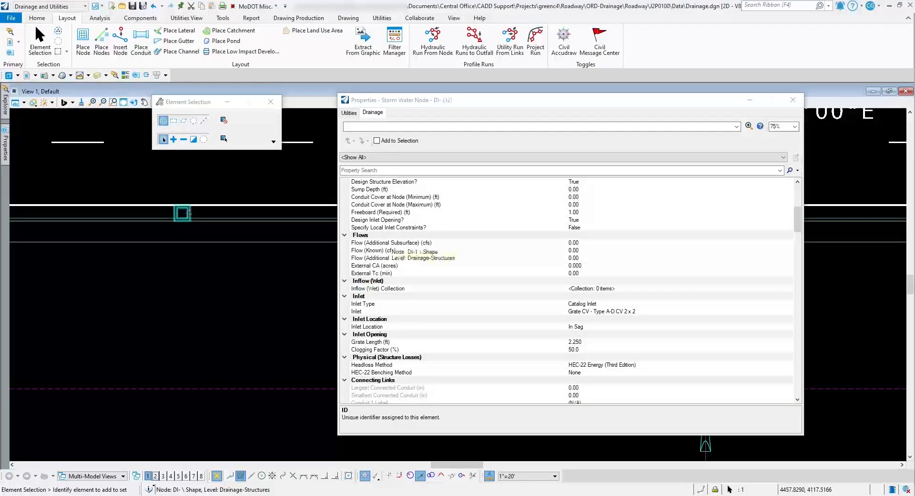
pyautogui.click(182, 214)
pyautogui.scroll(-9, 567, 291)
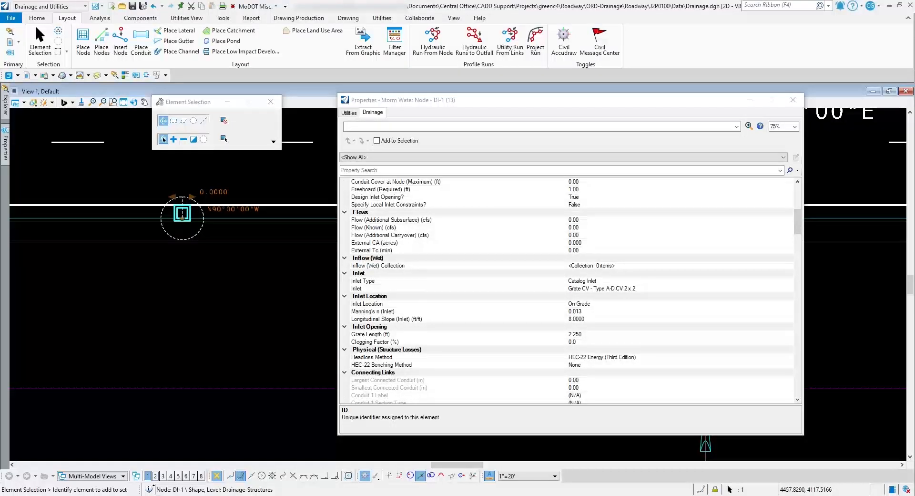
pyautogui.click(586, 318)
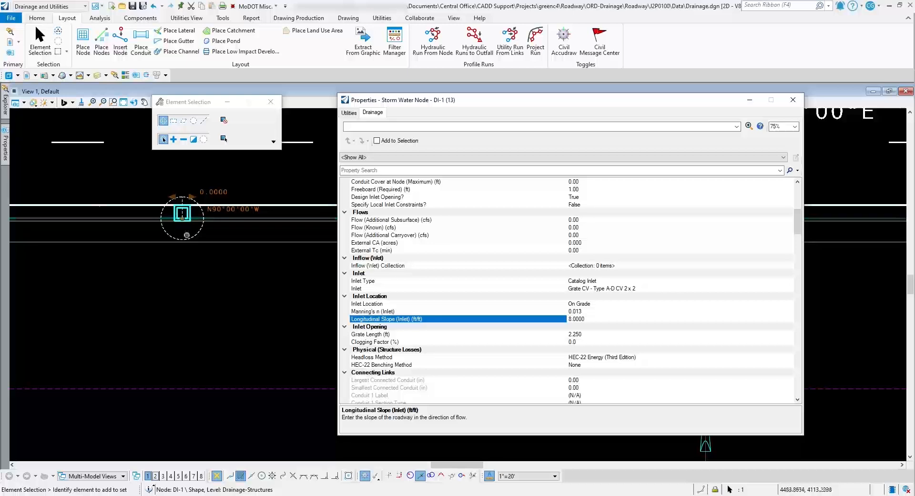
# Try to set the Longitudinal Slope (Inlet) of inlet DI-1 to .02
pyautogui.scroll(4, 154, 202)
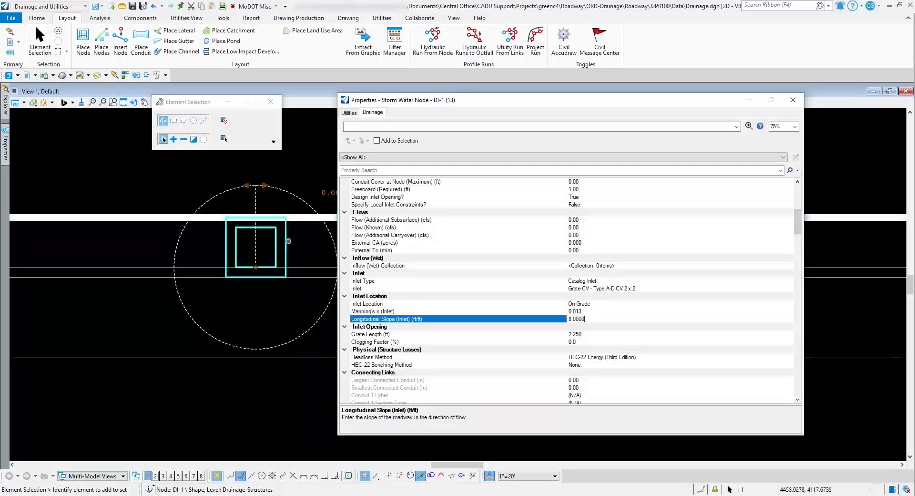
pyautogui.moveTo(287, 241)
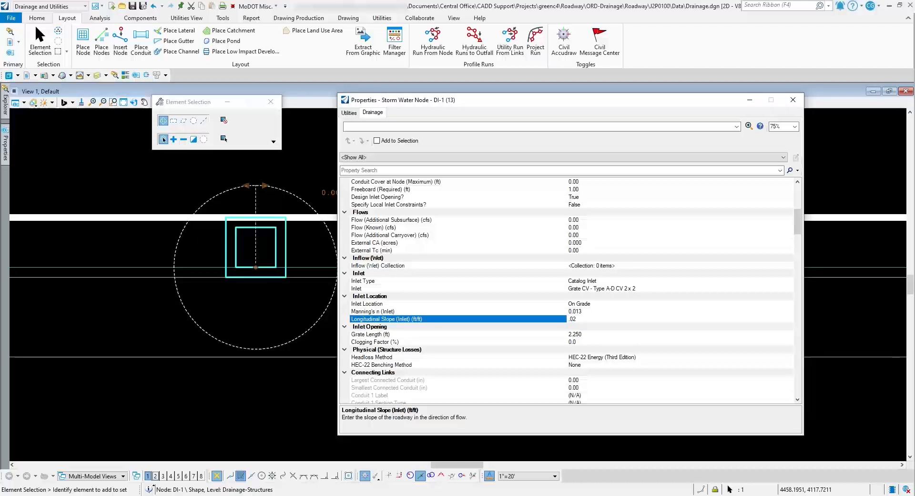
pyautogui.press('Return')
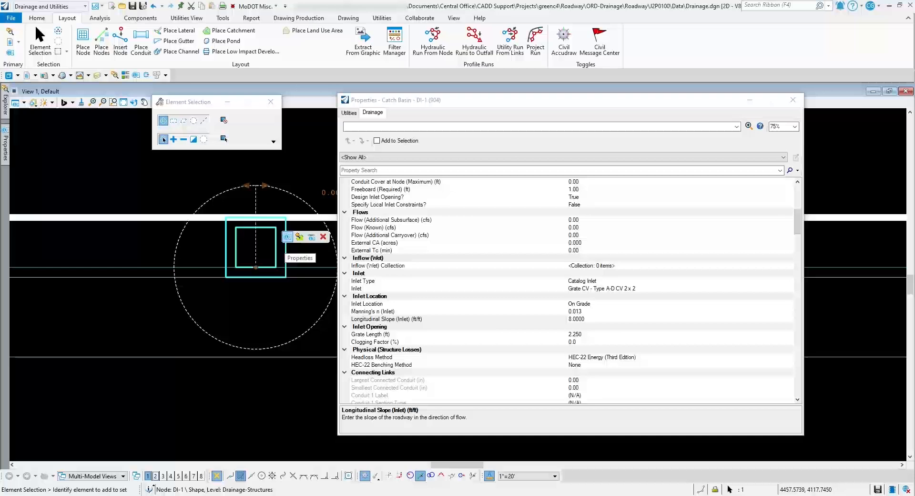
# Set Use Longitudinal Slope to False for inlet DI-1 and enter .025 as its Longitudinal Slope (Inlet)
pyautogui.click(287, 237)
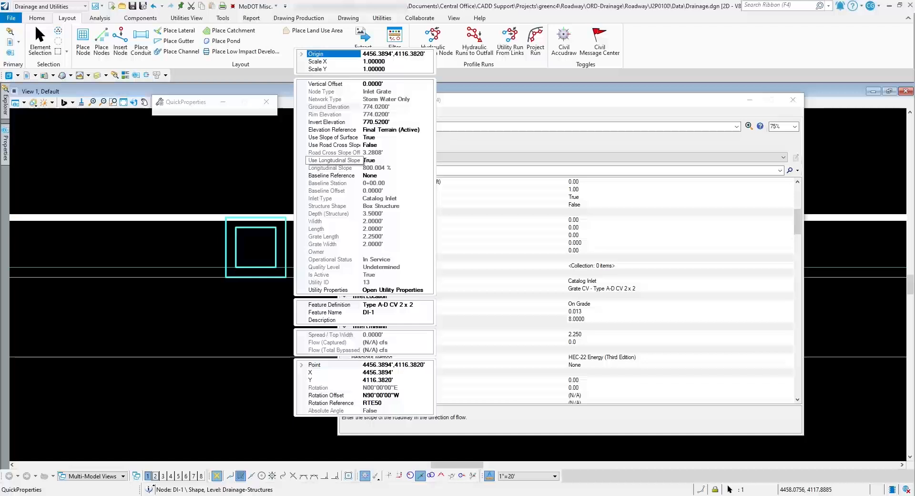
pyautogui.click(376, 161)
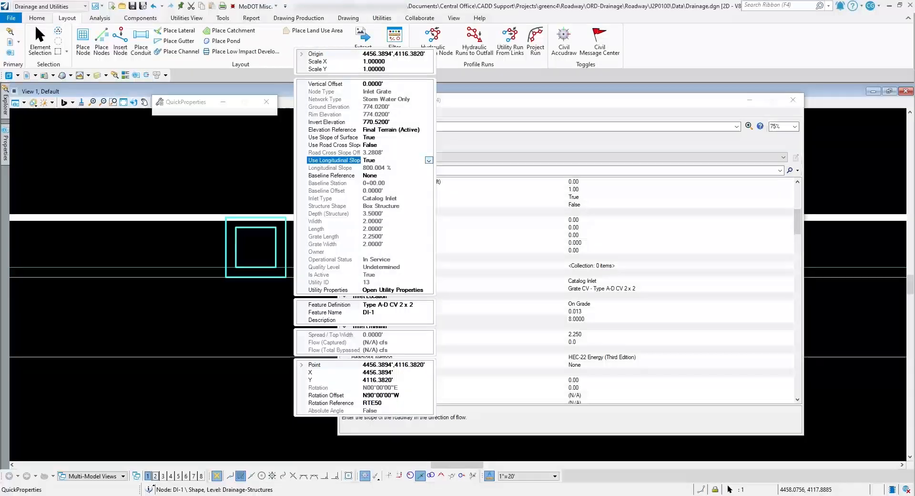
pyautogui.click(429, 160)
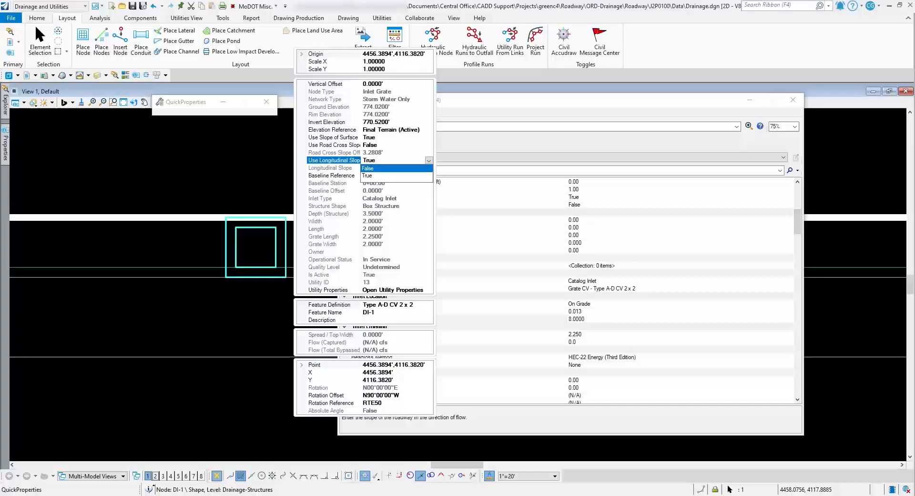
pyautogui.click(368, 168)
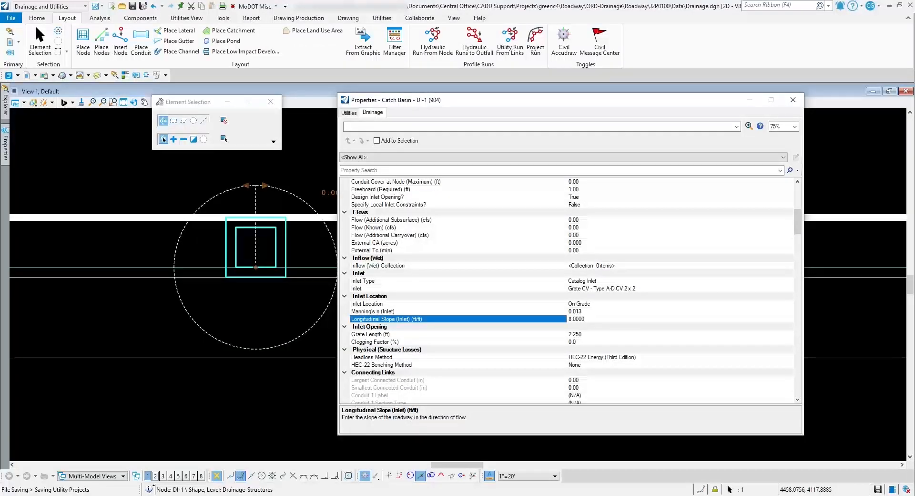
pyautogui.doubleClick(576, 318)
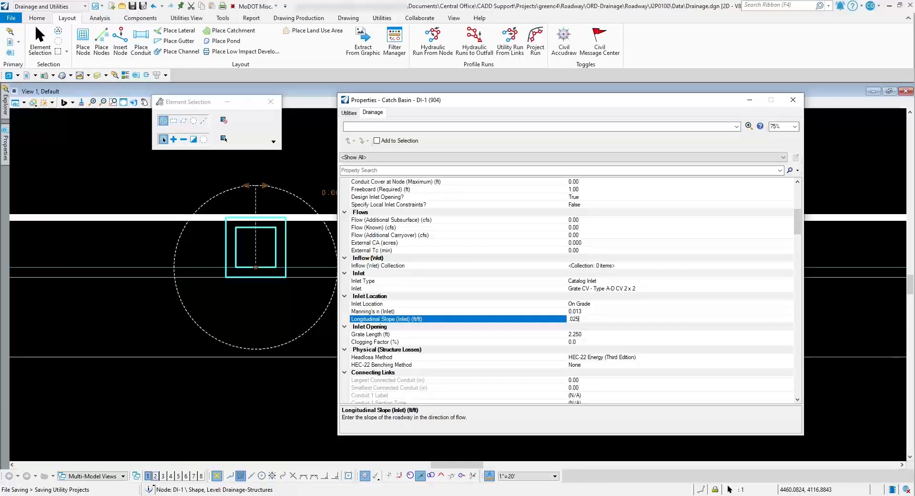
pyautogui.press('Return')
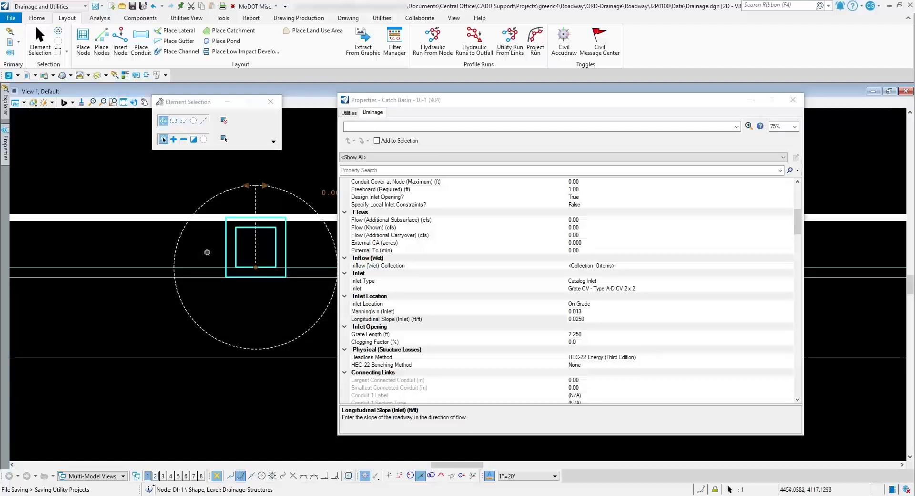
# Measure the terrain slope along the gutter across inlet DI-1 with Analyze Between Points
pyautogui.moveTo(572, 100); pyautogui.dragTo(629, 141)
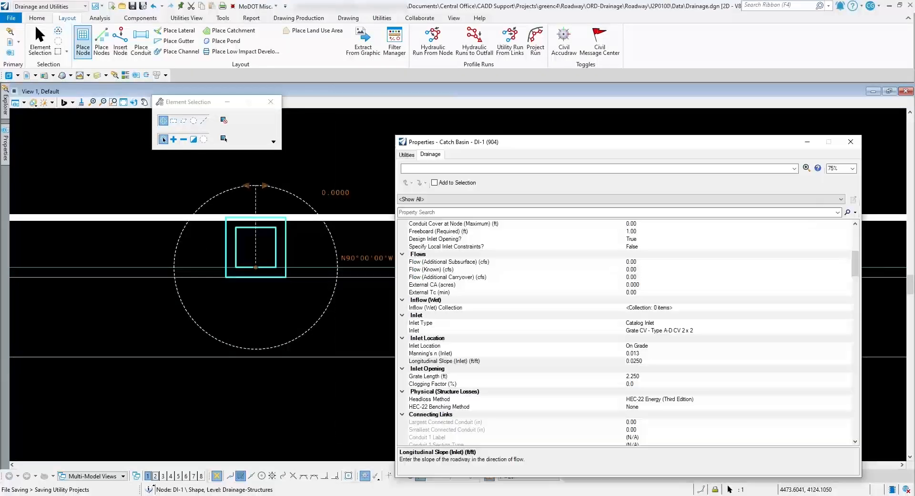
pyautogui.click(36, 18)
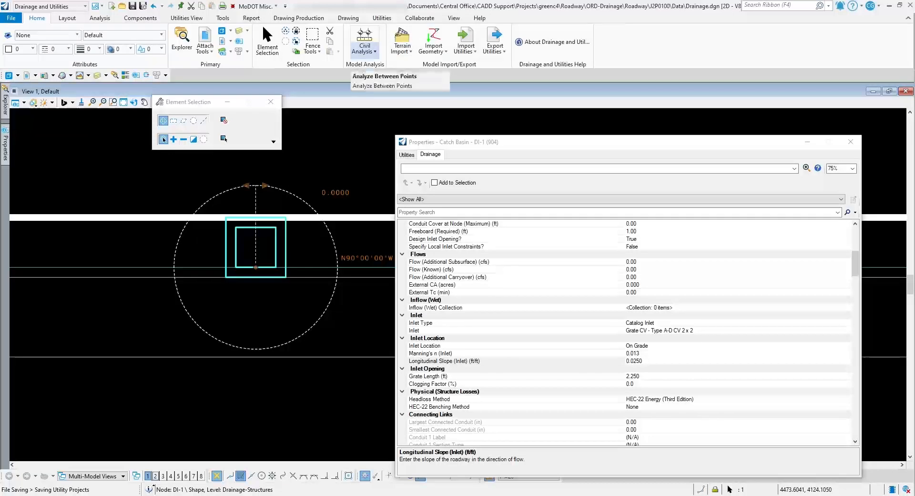
pyautogui.click(365, 48)
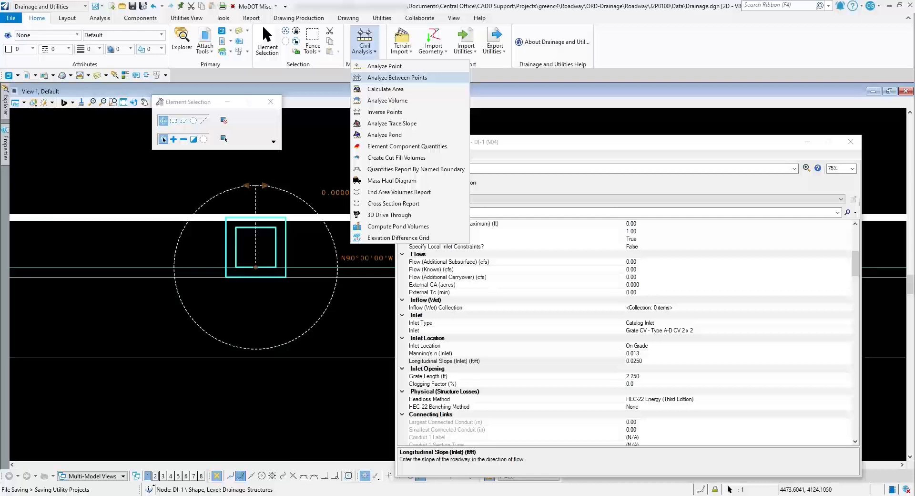
pyautogui.click(397, 77)
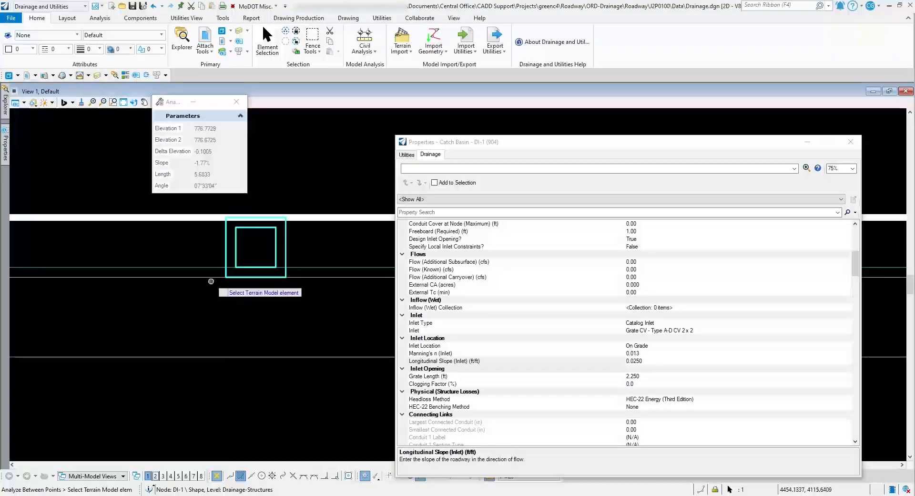
pyautogui.scroll(-5, 242, 267)
pyautogui.click(245, 264)
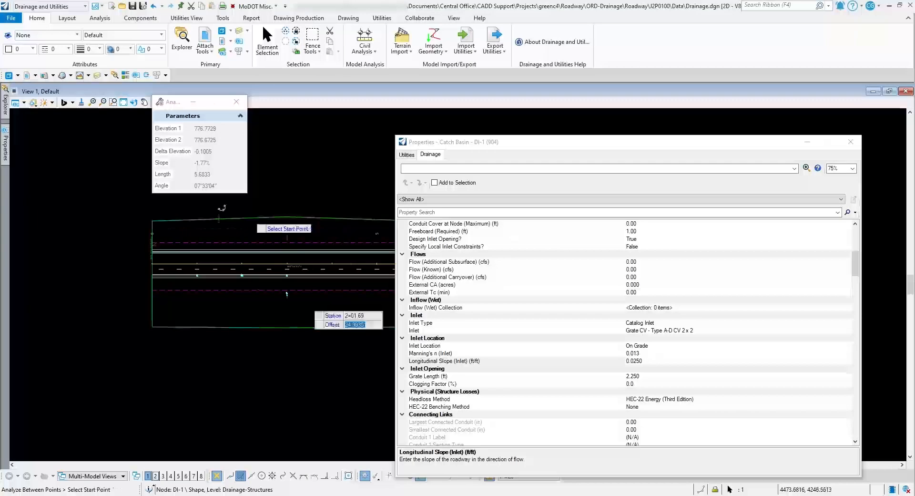
pyautogui.scroll(4, 251, 267)
pyautogui.scroll(5, 281, 274)
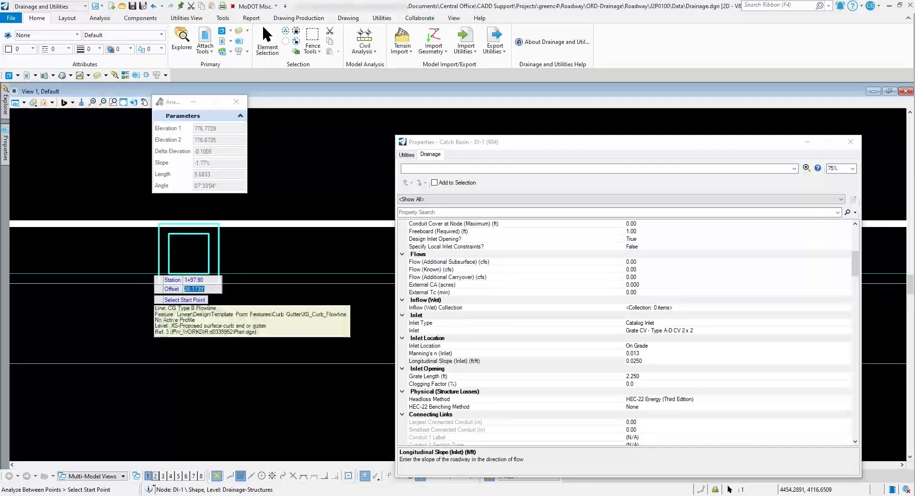
pyautogui.click(147, 267)
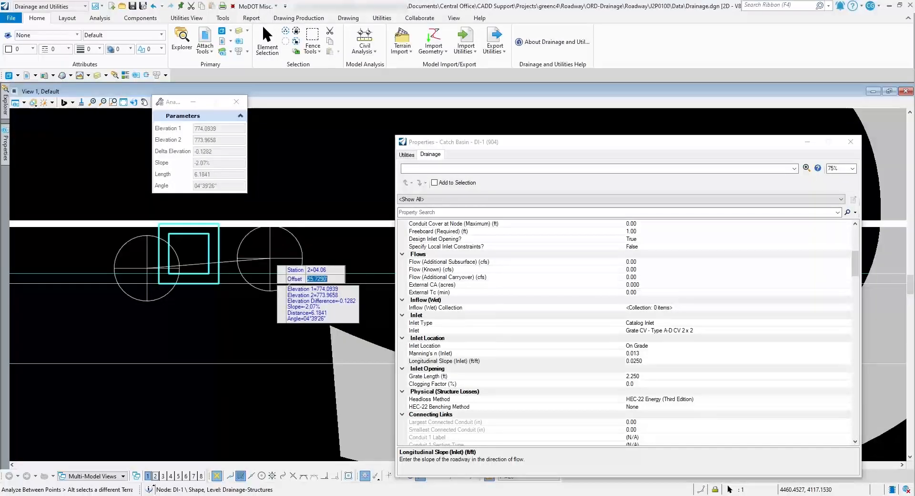
pyautogui.press('Escape')
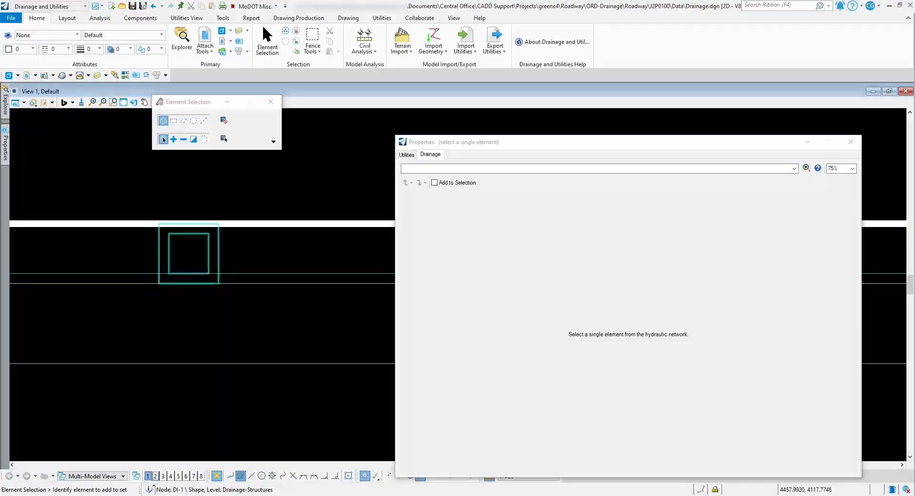
# Set the Longitudinal Slope (Inlet) of inlet DI-1 to 0.0267 and check the slope in its quick properties
pyautogui.click(219, 261)
pyautogui.scroll(-6, 628, 333)
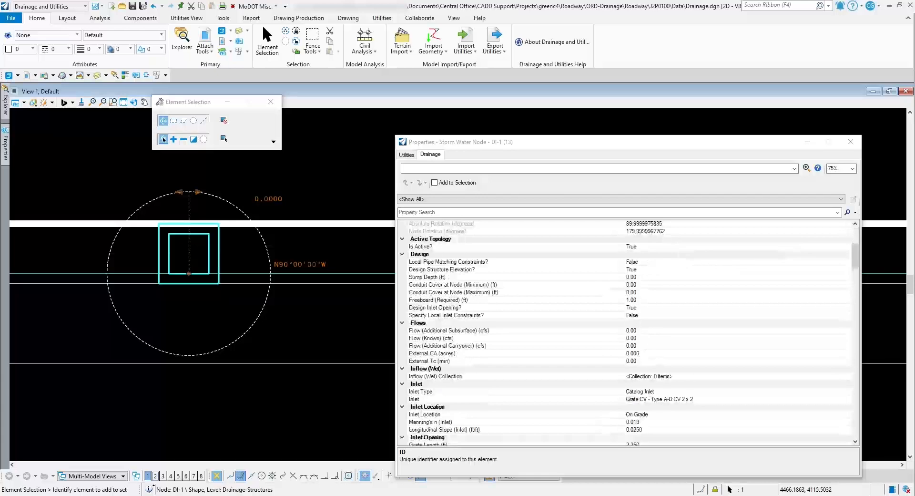
pyautogui.scroll(-4, 629, 332)
pyautogui.click(643, 337)
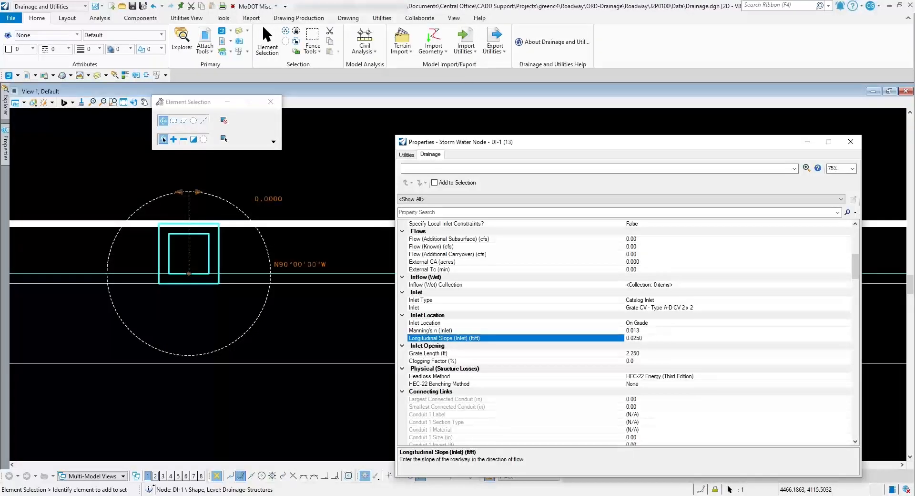
pyautogui.press('BackSpace')
pyautogui.press('BackSpace')
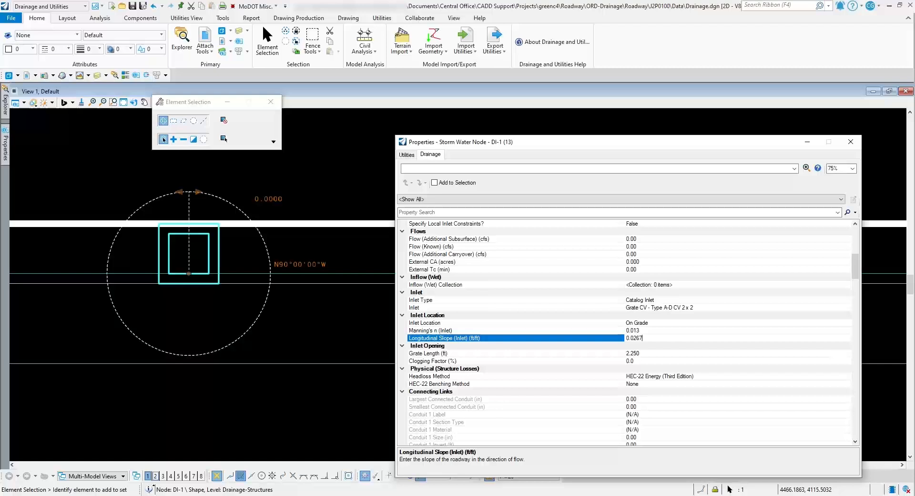
pyautogui.press('Return')
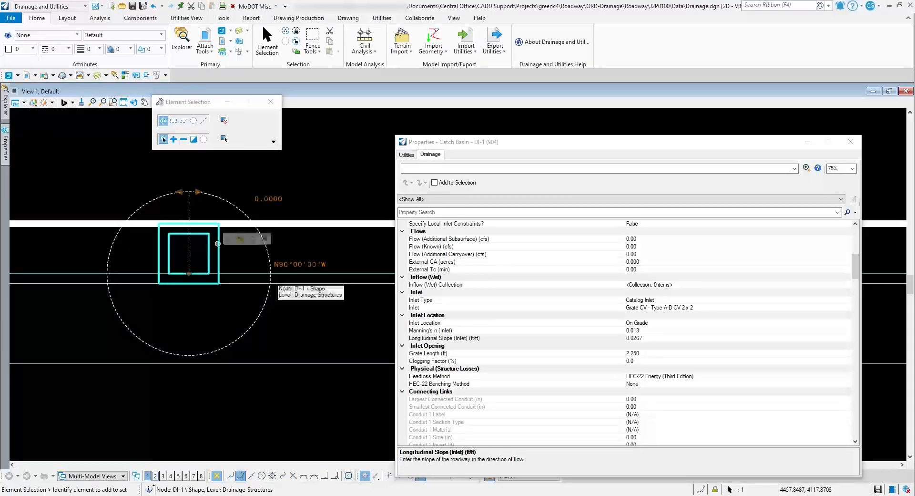
pyautogui.click(229, 239)
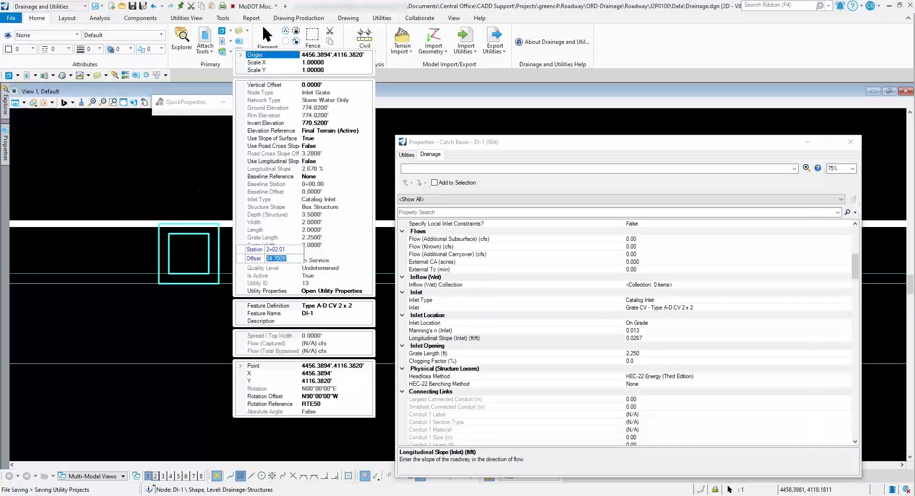
pyautogui.click(184, 166)
# Select inlet DI-2 and review its inlet location values in the drainage properties
pyautogui.scroll(-7, 348, 177)
pyautogui.scroll(-3, 315, 193)
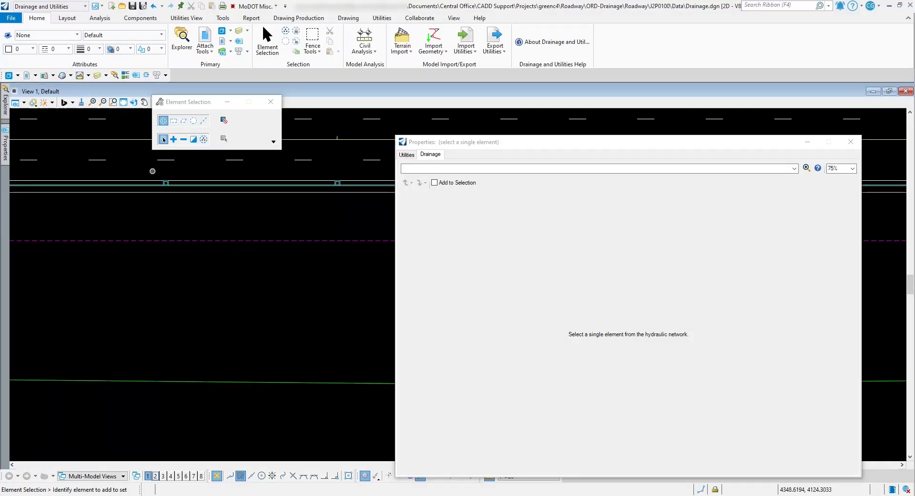
pyautogui.moveTo(170, 181)
pyautogui.scroll(5, 150, 175)
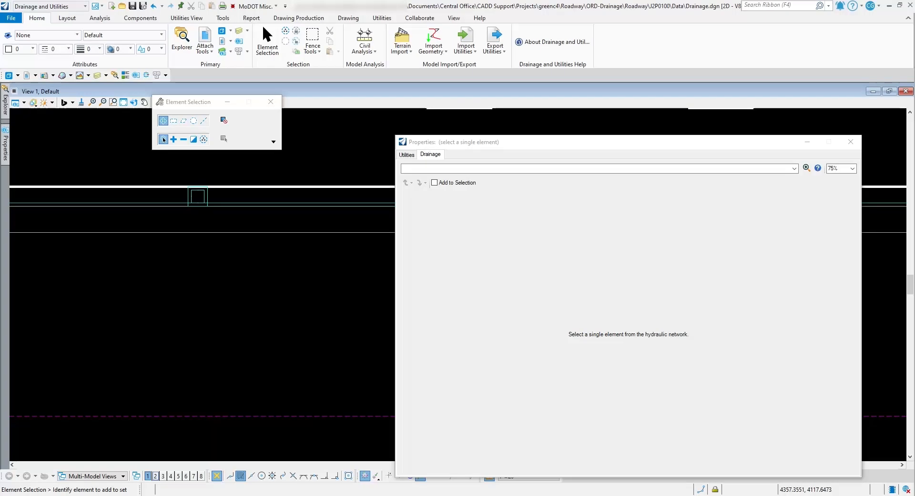
pyautogui.click(198, 196)
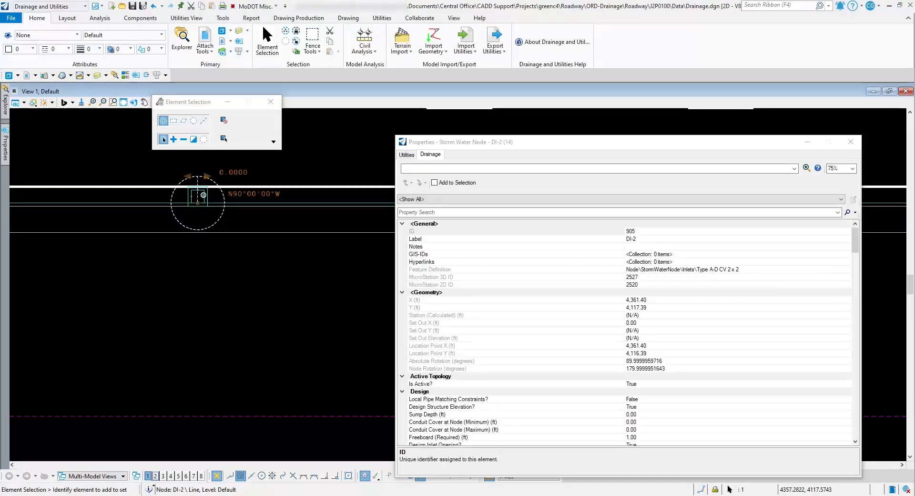
pyautogui.scroll(-12, 624, 333)
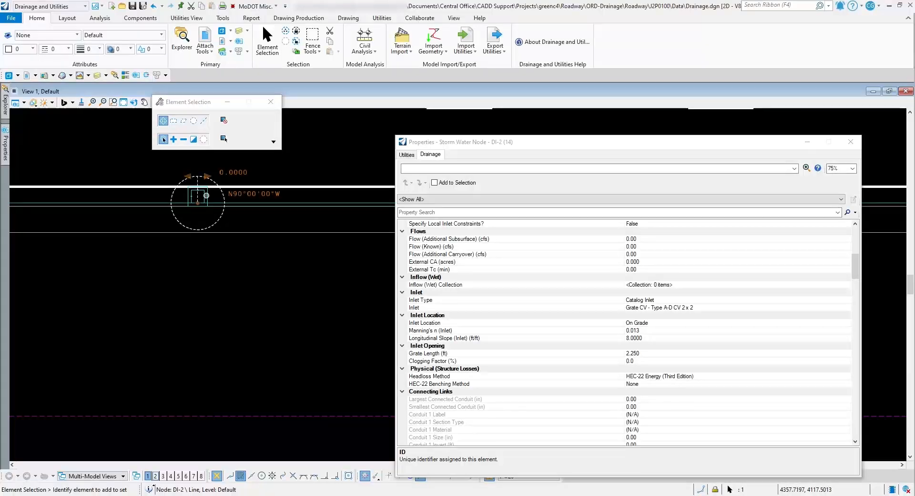
# Set Use Longitudinal Slope to False for inlet DI-2 in its quick properties and deselect the inlet
pyautogui.scroll(2, 207, 196)
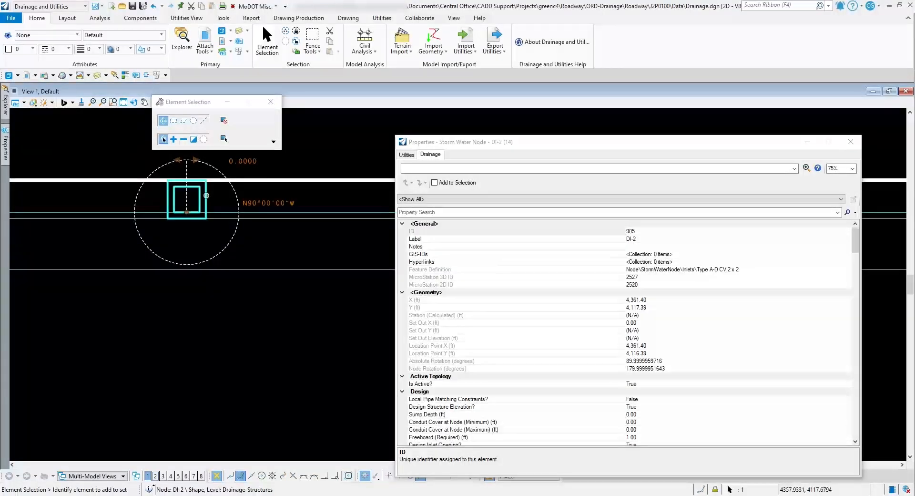
pyautogui.click(220, 190)
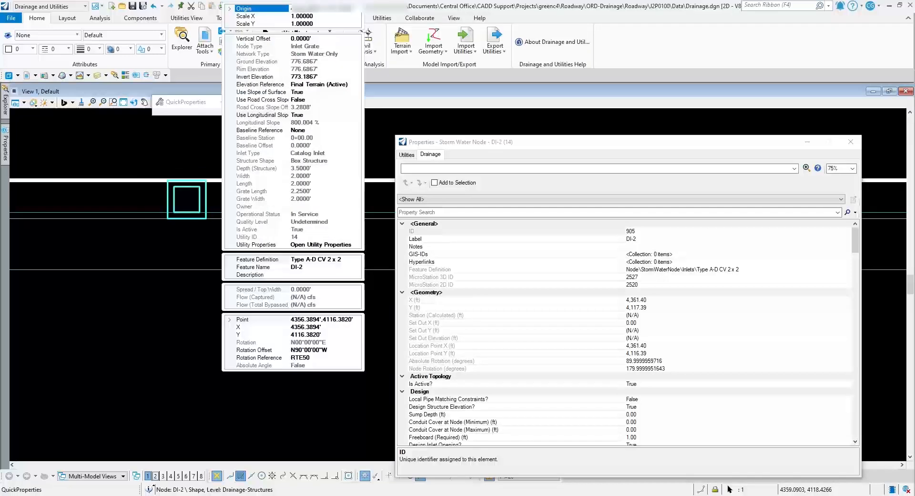
pyautogui.click(308, 115)
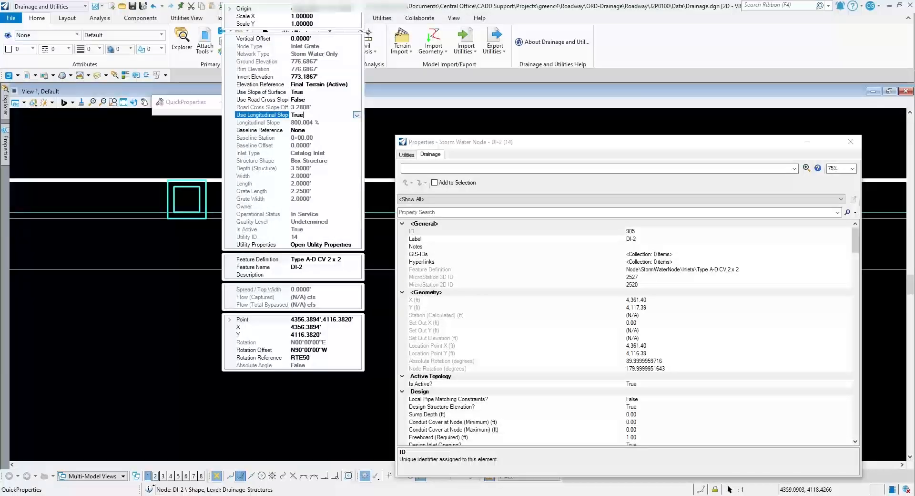
pyautogui.click(356, 115)
pyautogui.click(295, 123)
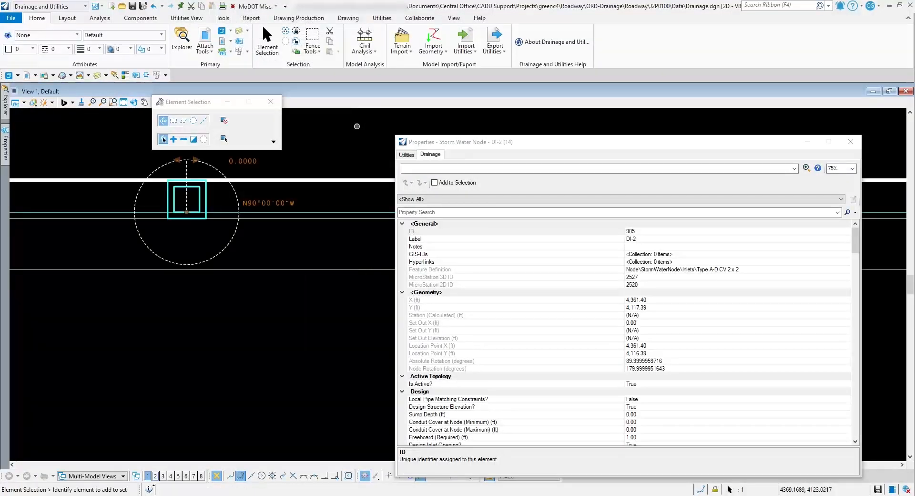
pyautogui.click(297, 135)
# Measure the terrain slope along the curb flowline across inlet DI-2 with Analyze Between Points
pyautogui.click(365, 48)
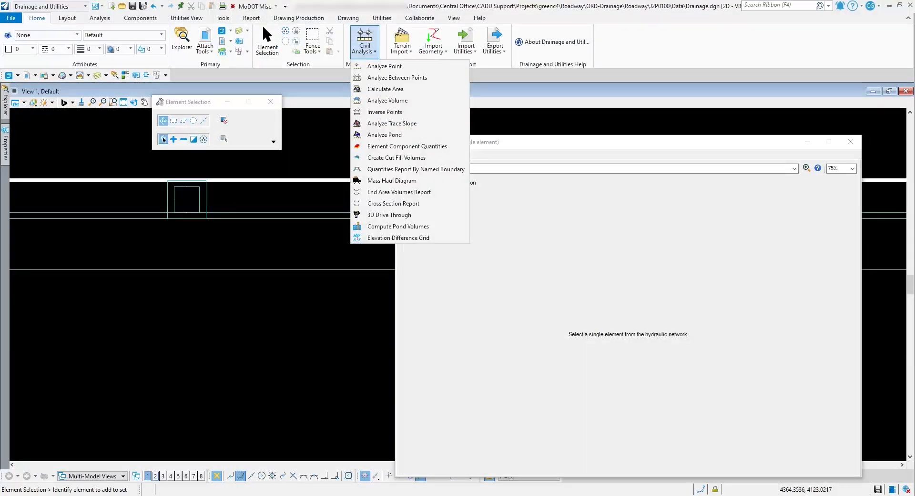
pyautogui.click(397, 77)
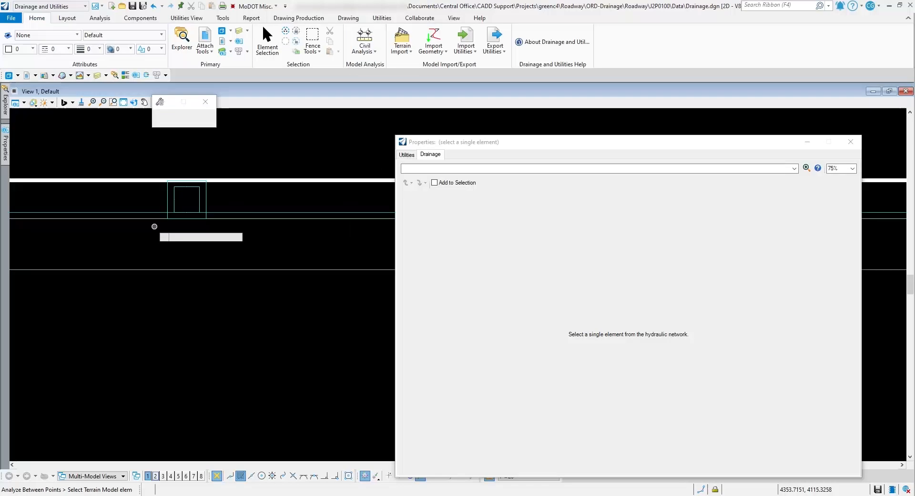
pyautogui.scroll(-6, 218, 240)
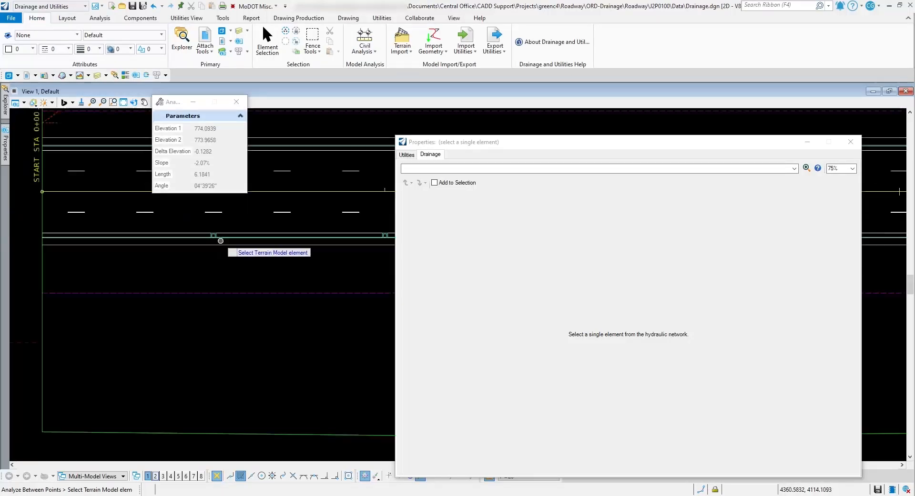
pyautogui.click(42, 314)
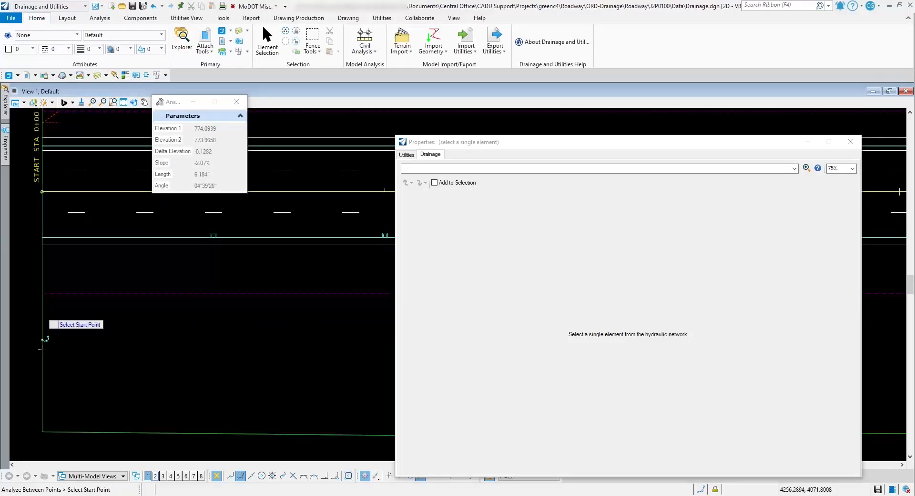
pyautogui.scroll(1, 212, 236)
pyautogui.scroll(2, 213, 236)
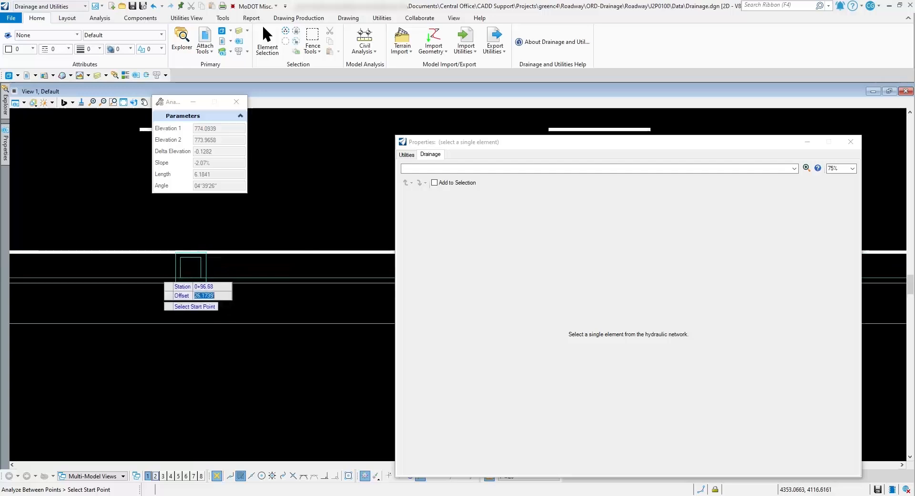
pyautogui.click(190, 267)
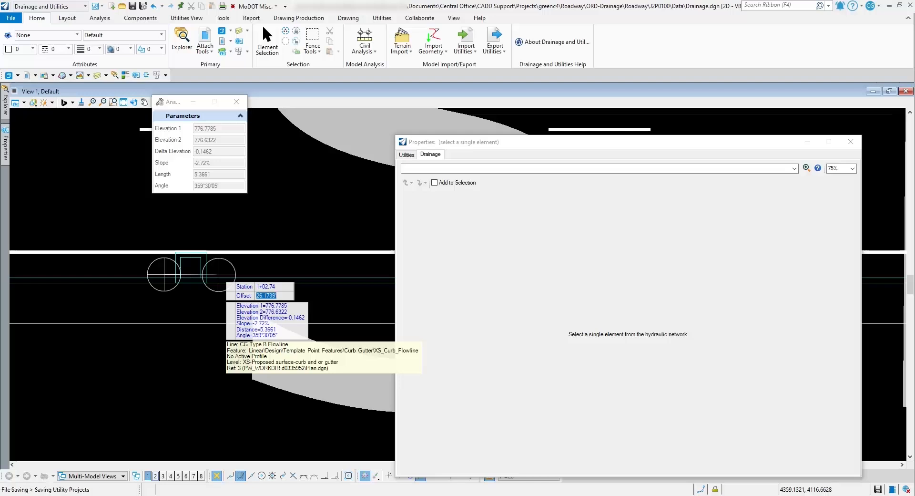
pyautogui.press('Escape')
# Set the Longitudinal Slope (Inlet) of inlet DI-2 to 0.0272 in its drainage properties and deselect the inlet
pyautogui.click(206, 265)
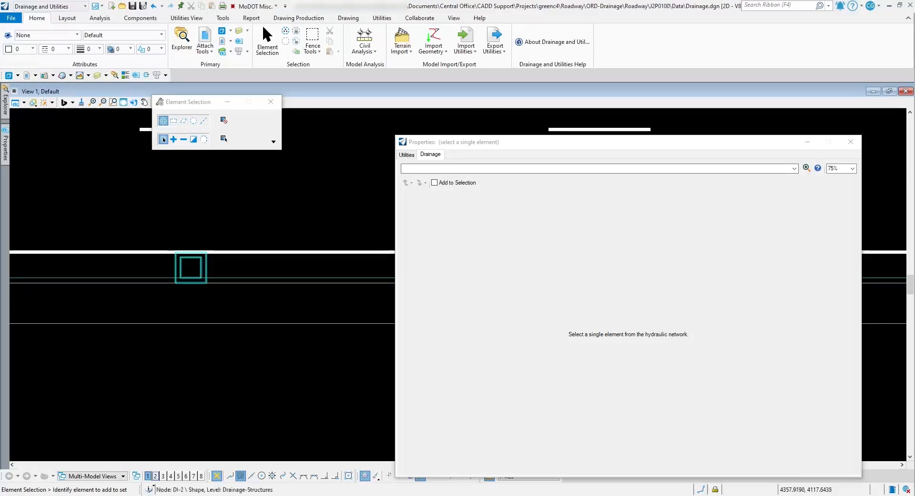
pyautogui.scroll(-10, 625, 333)
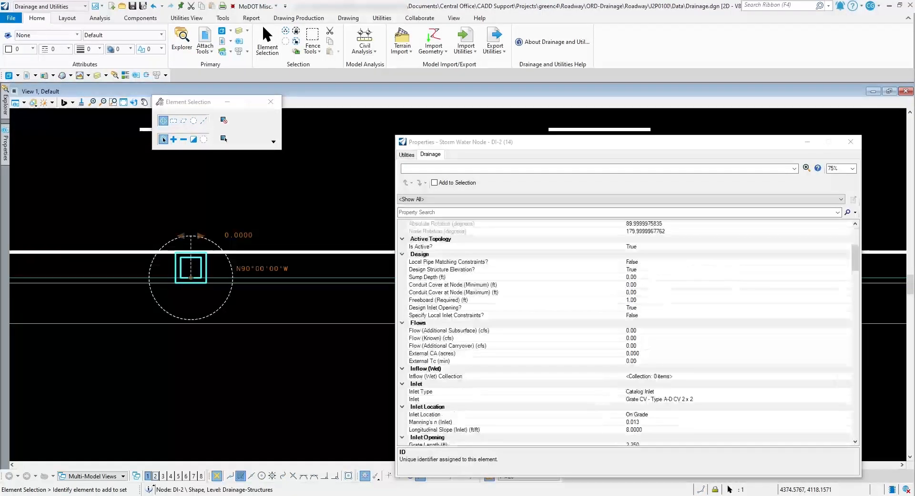
pyautogui.click(635, 315)
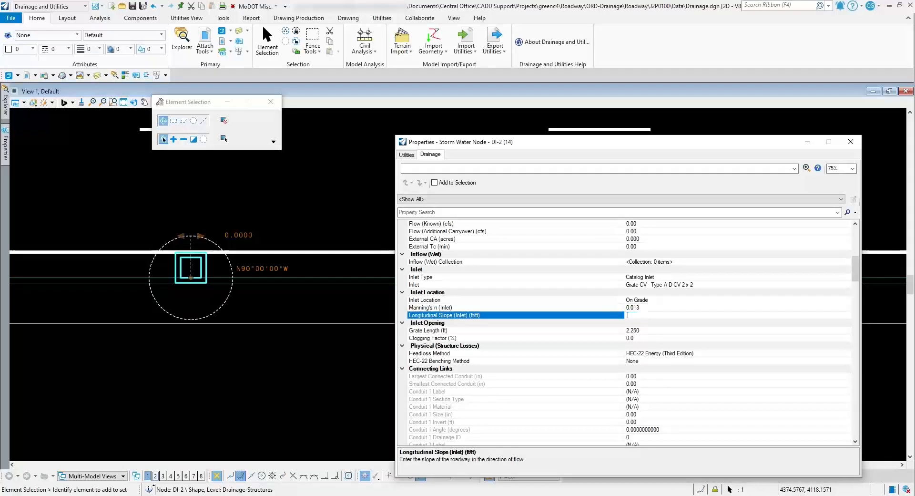
pyautogui.write('.0272')
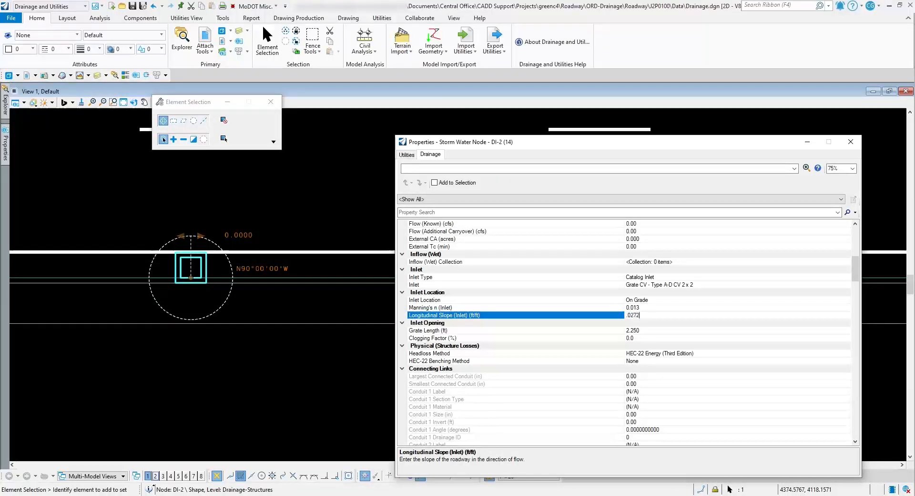
pyautogui.click(178, 192)
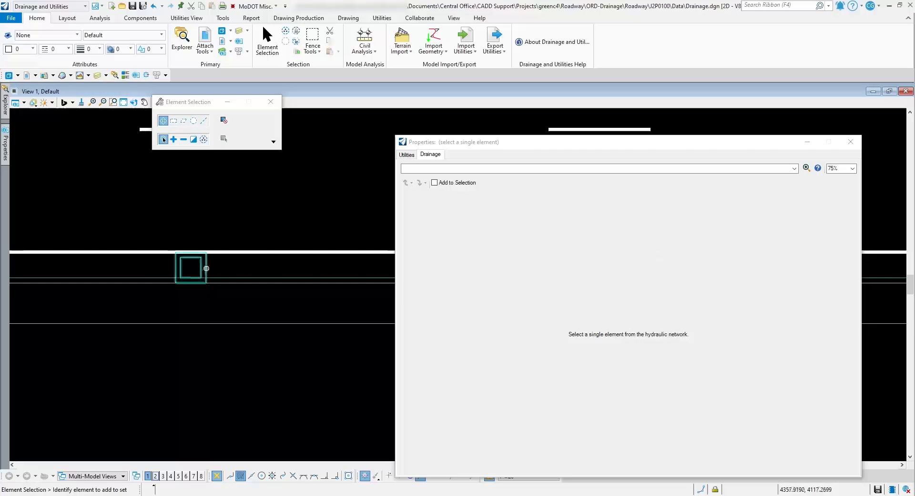
# Check the longitudinal slope of inlet DI-2 in its quick properties and close the drainage properties window
pyautogui.click(190, 267)
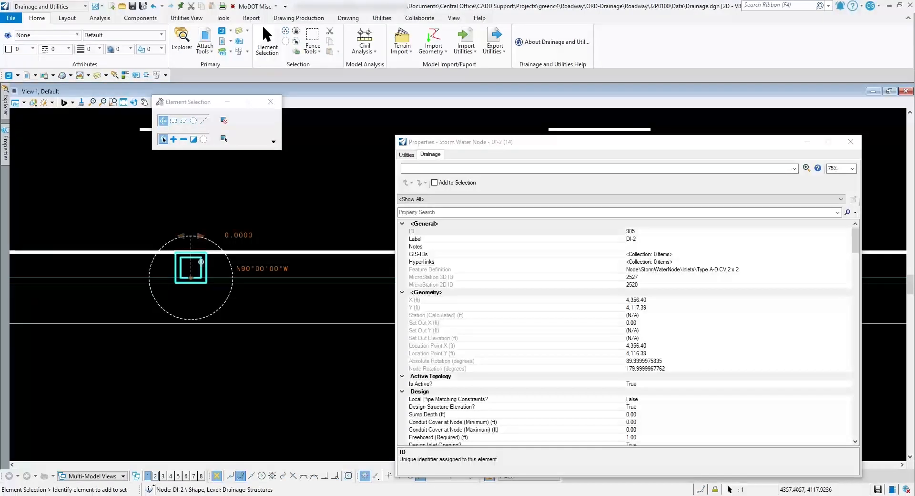
pyautogui.click(212, 257)
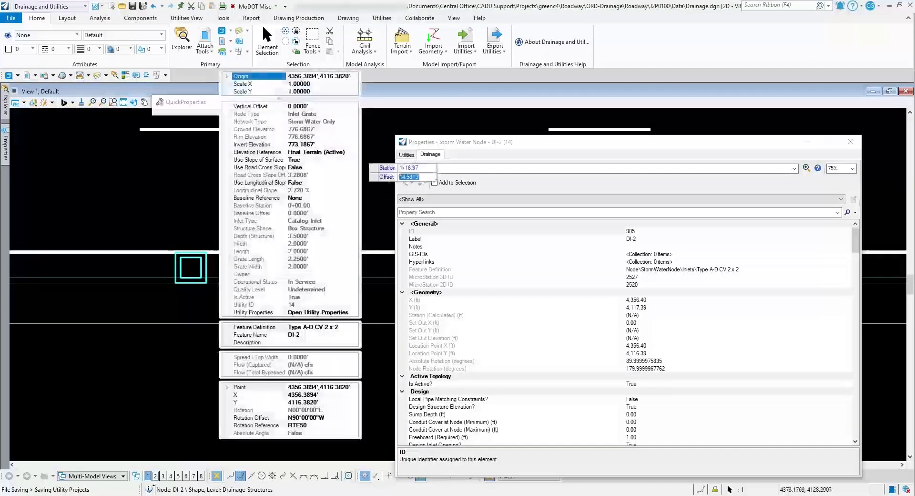
pyautogui.click(365, 162)
pyautogui.click(365, 162)
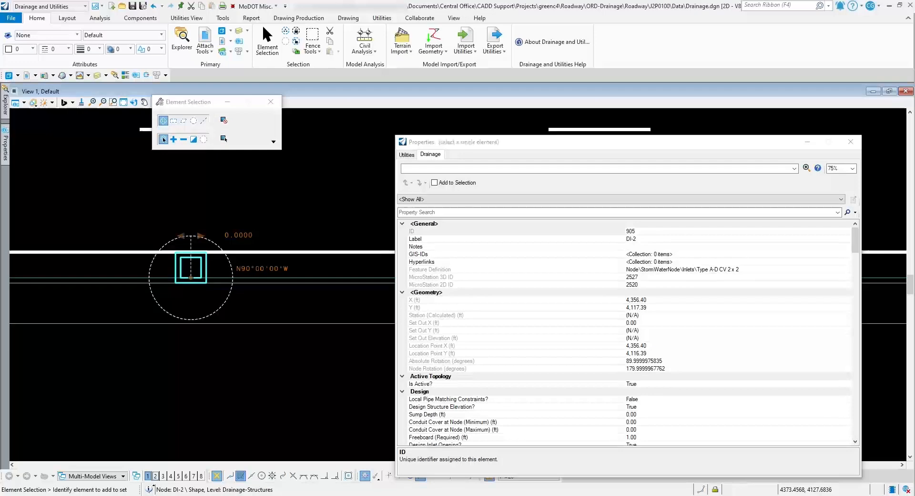
pyautogui.click(851, 142)
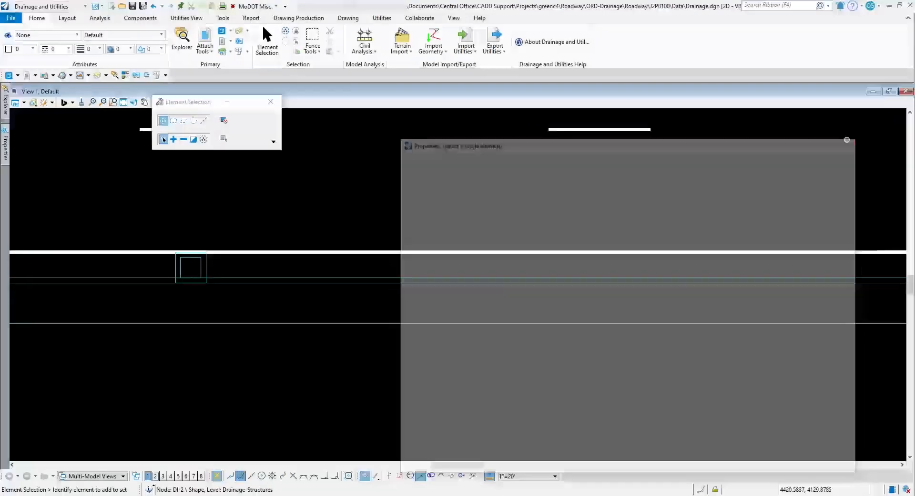
# Select the headwall node below the dashed line, south of the roadway inlets
pyautogui.scroll(-7, 187, 245)
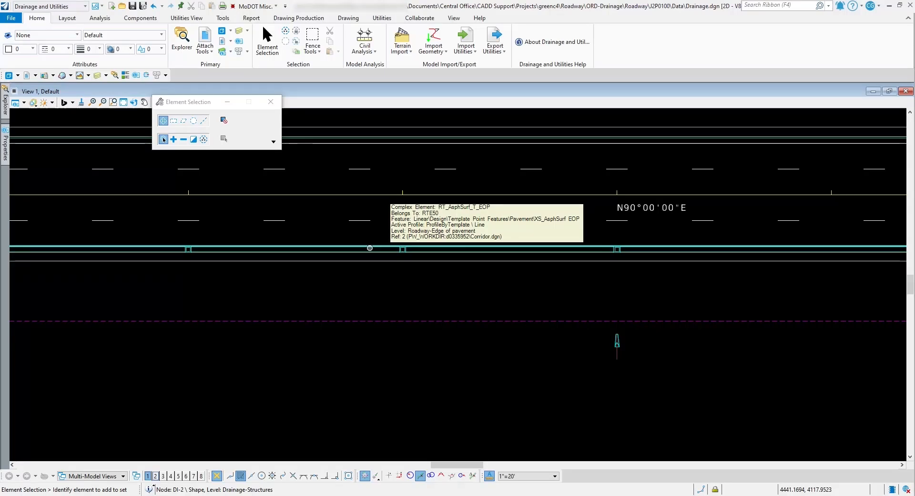
pyautogui.scroll(3, 620, 338)
pyautogui.click(621, 337)
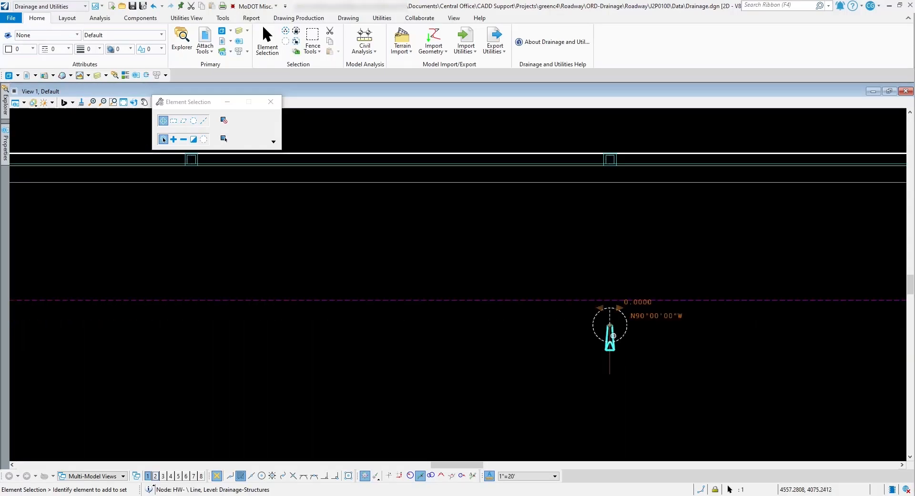